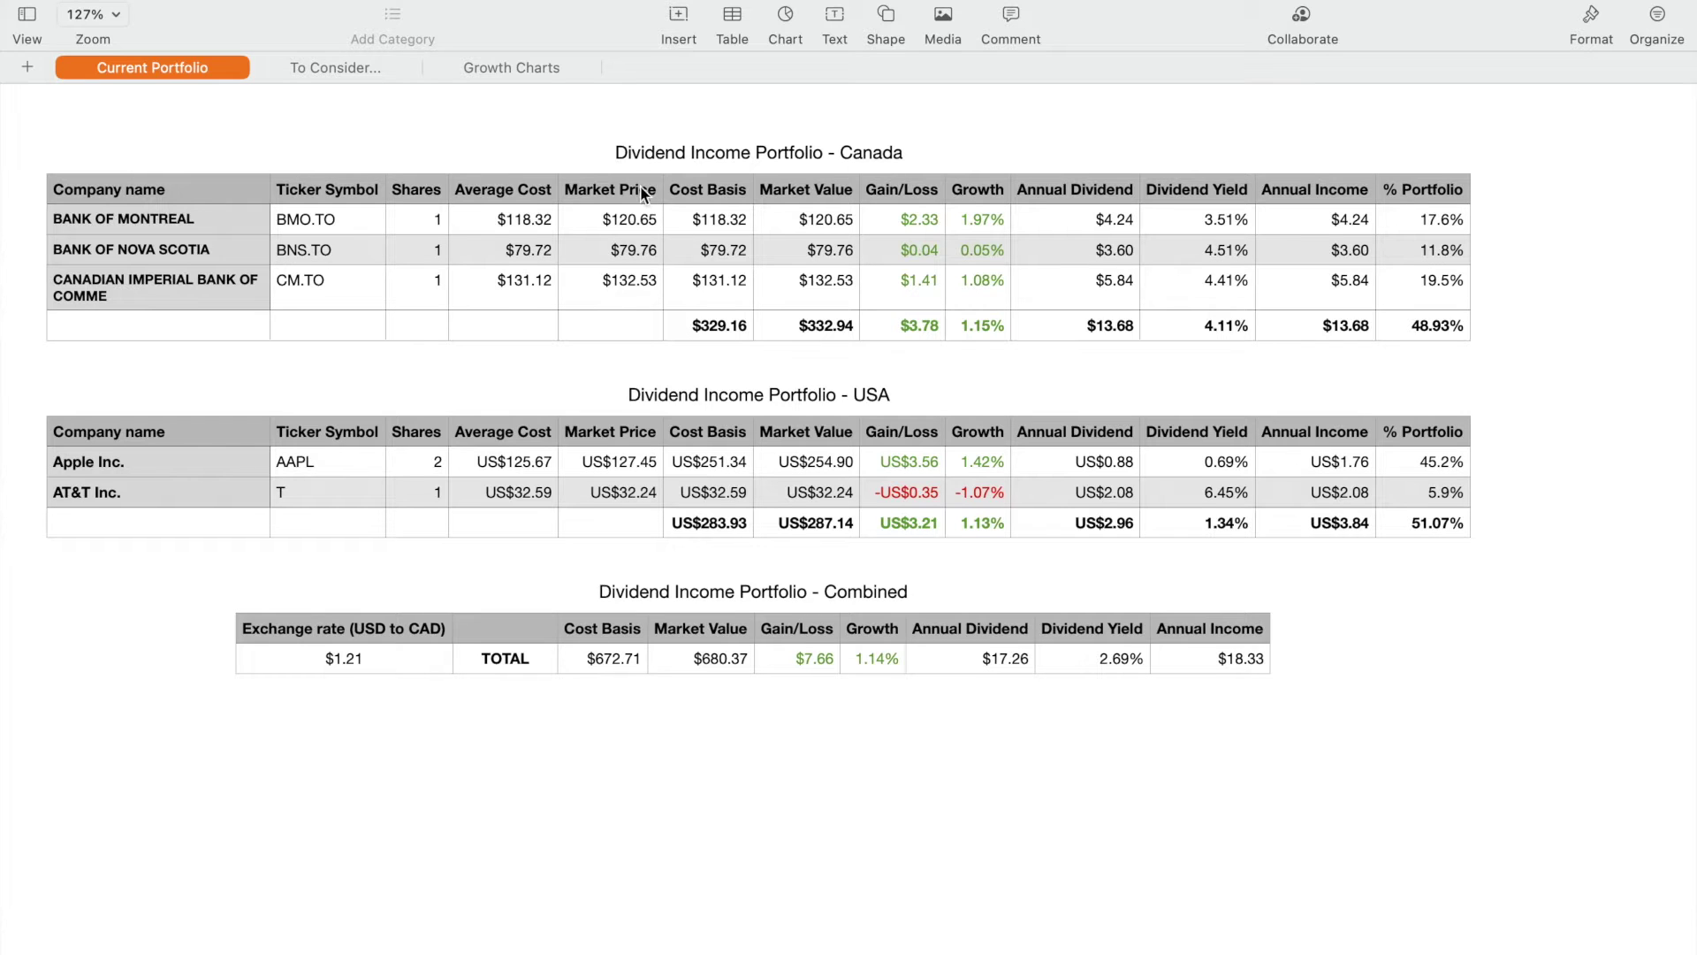
- Look over the To Consider and Growth Charts sheets, and return to the Current Portfolio sheet
{"action": "left_click", "coordinate": [333, 67]}
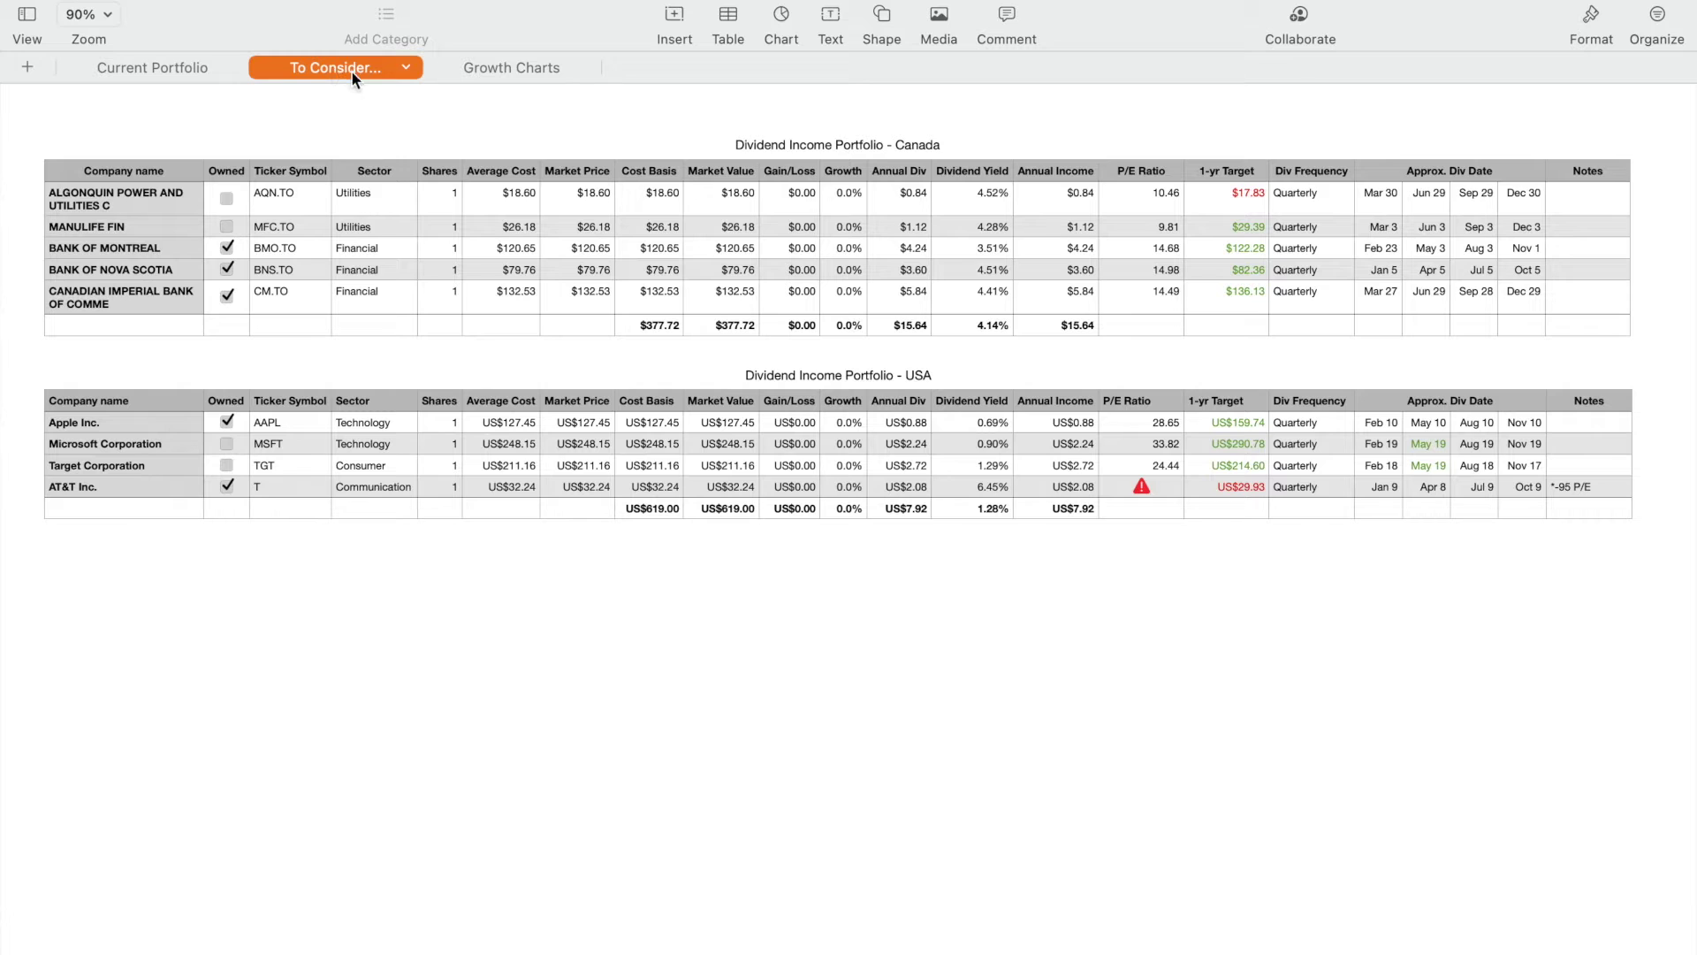
{"action": "left_click", "coordinate": [535, 65]}
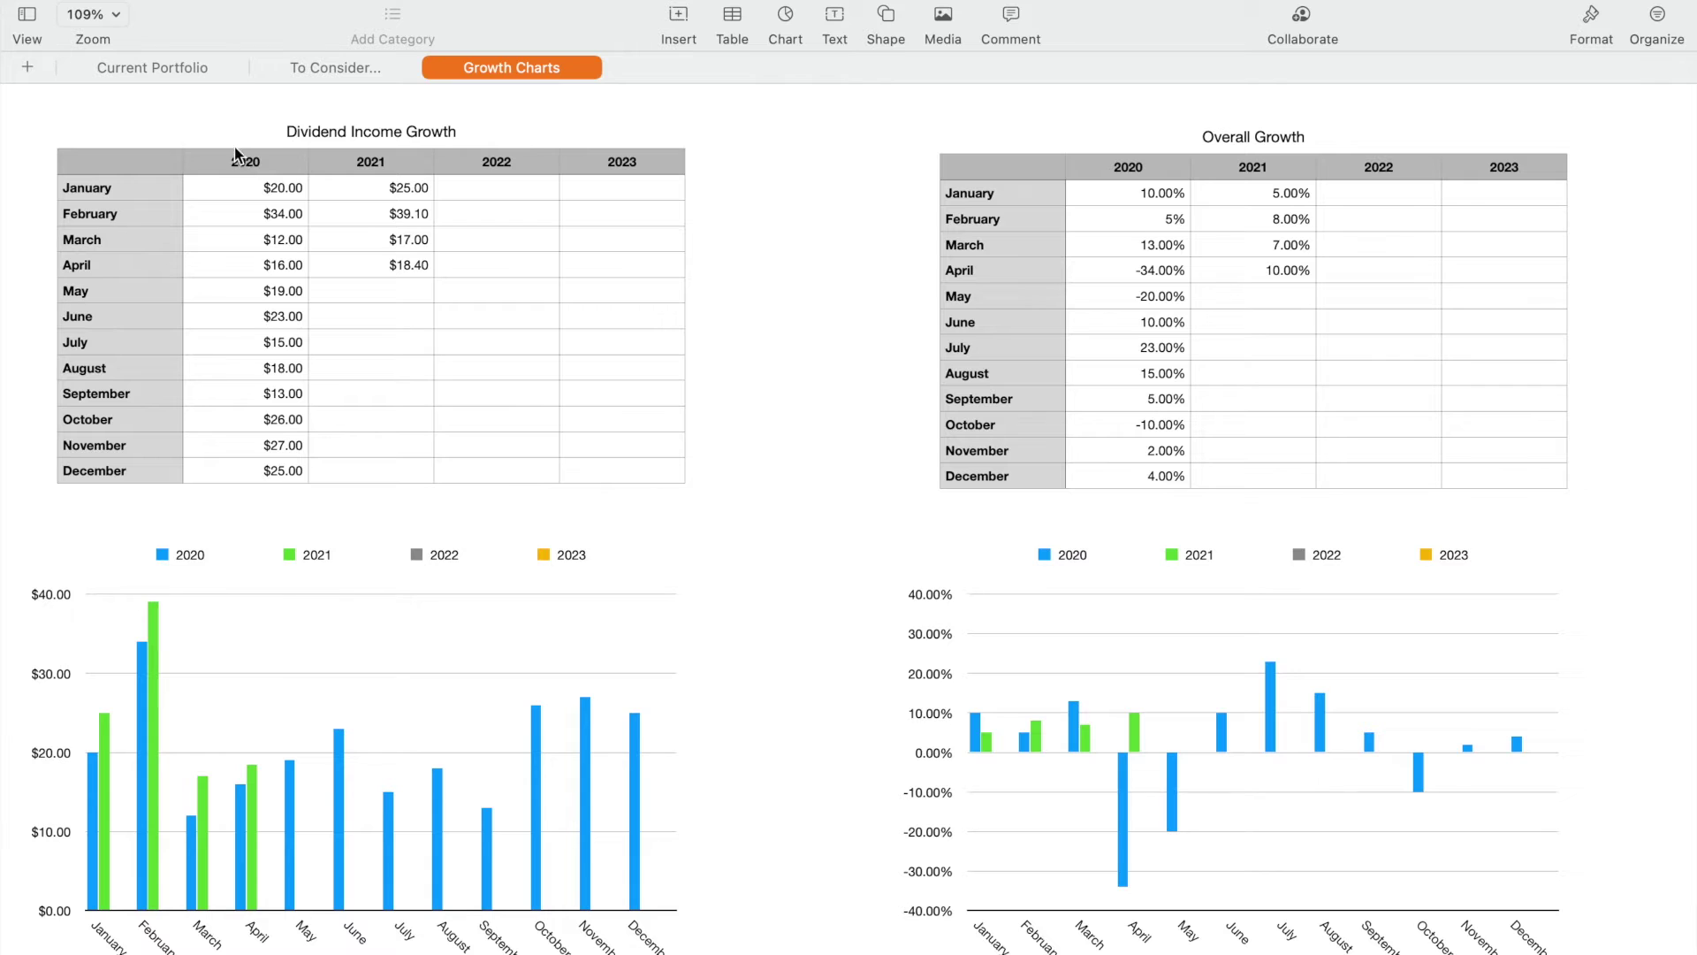
{"action": "left_click", "coordinate": [195, 69]}
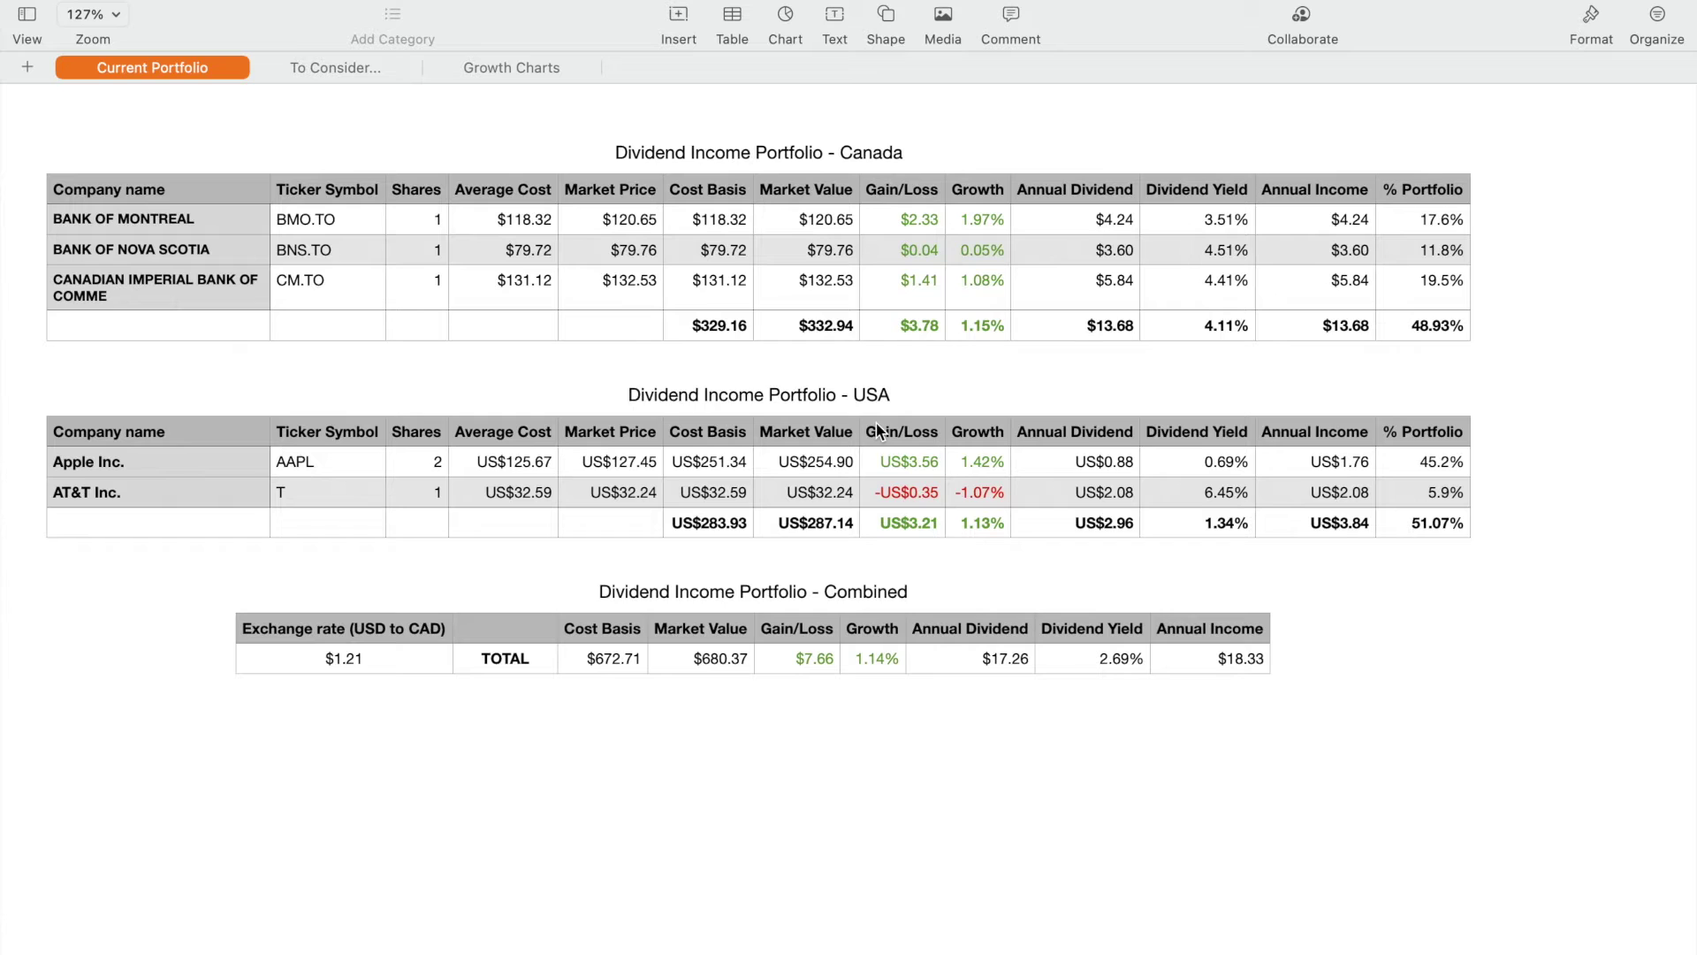
- Inspect the total market value and the USD to CAD exchange rate in the Combined table
{"action": "double_click", "coordinate": [723, 660]}
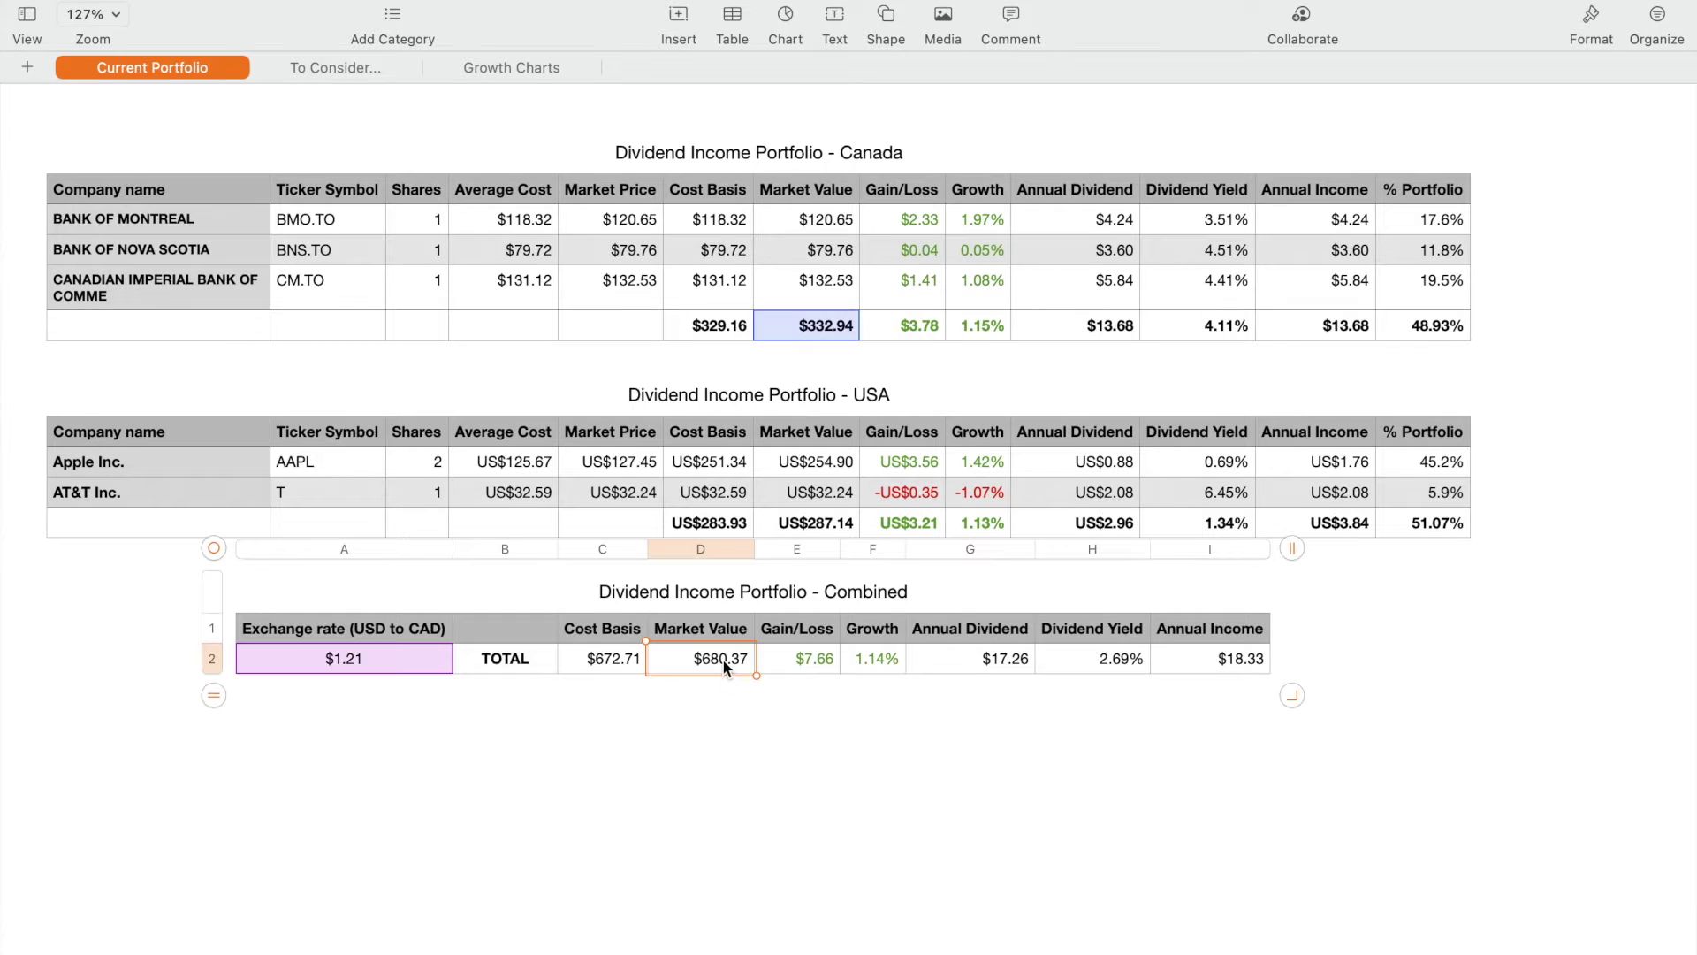
{"action": "left_click", "coordinate": [766, 785]}
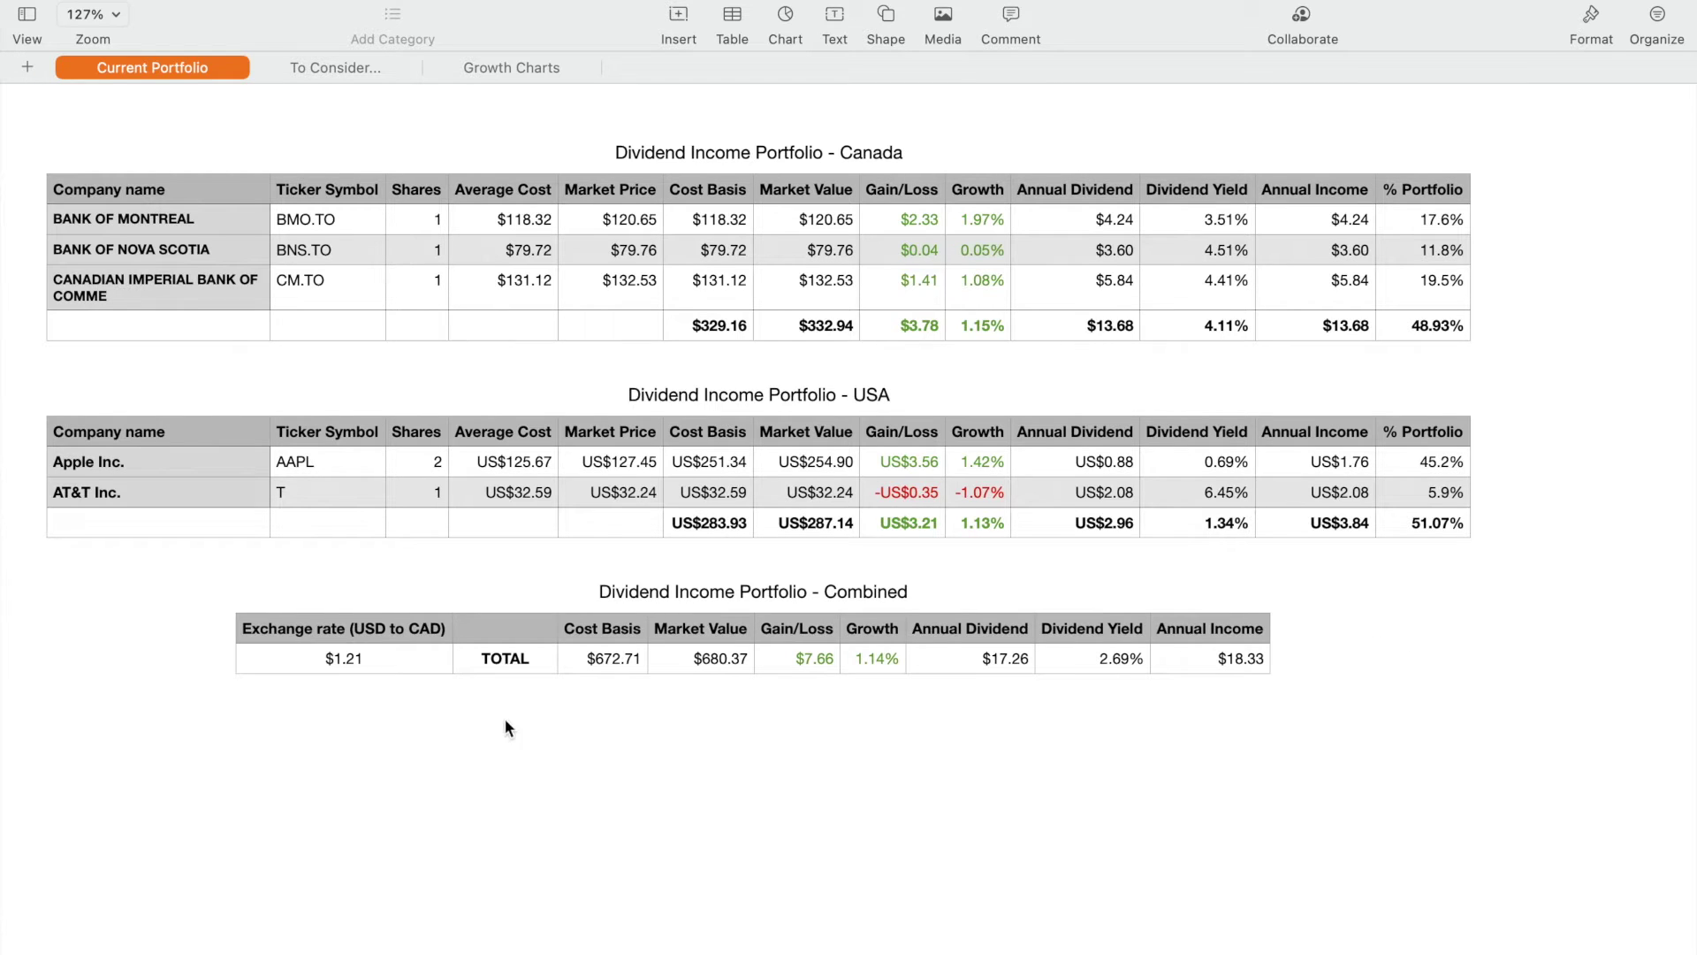
{"action": "left_click", "coordinate": [405, 658]}
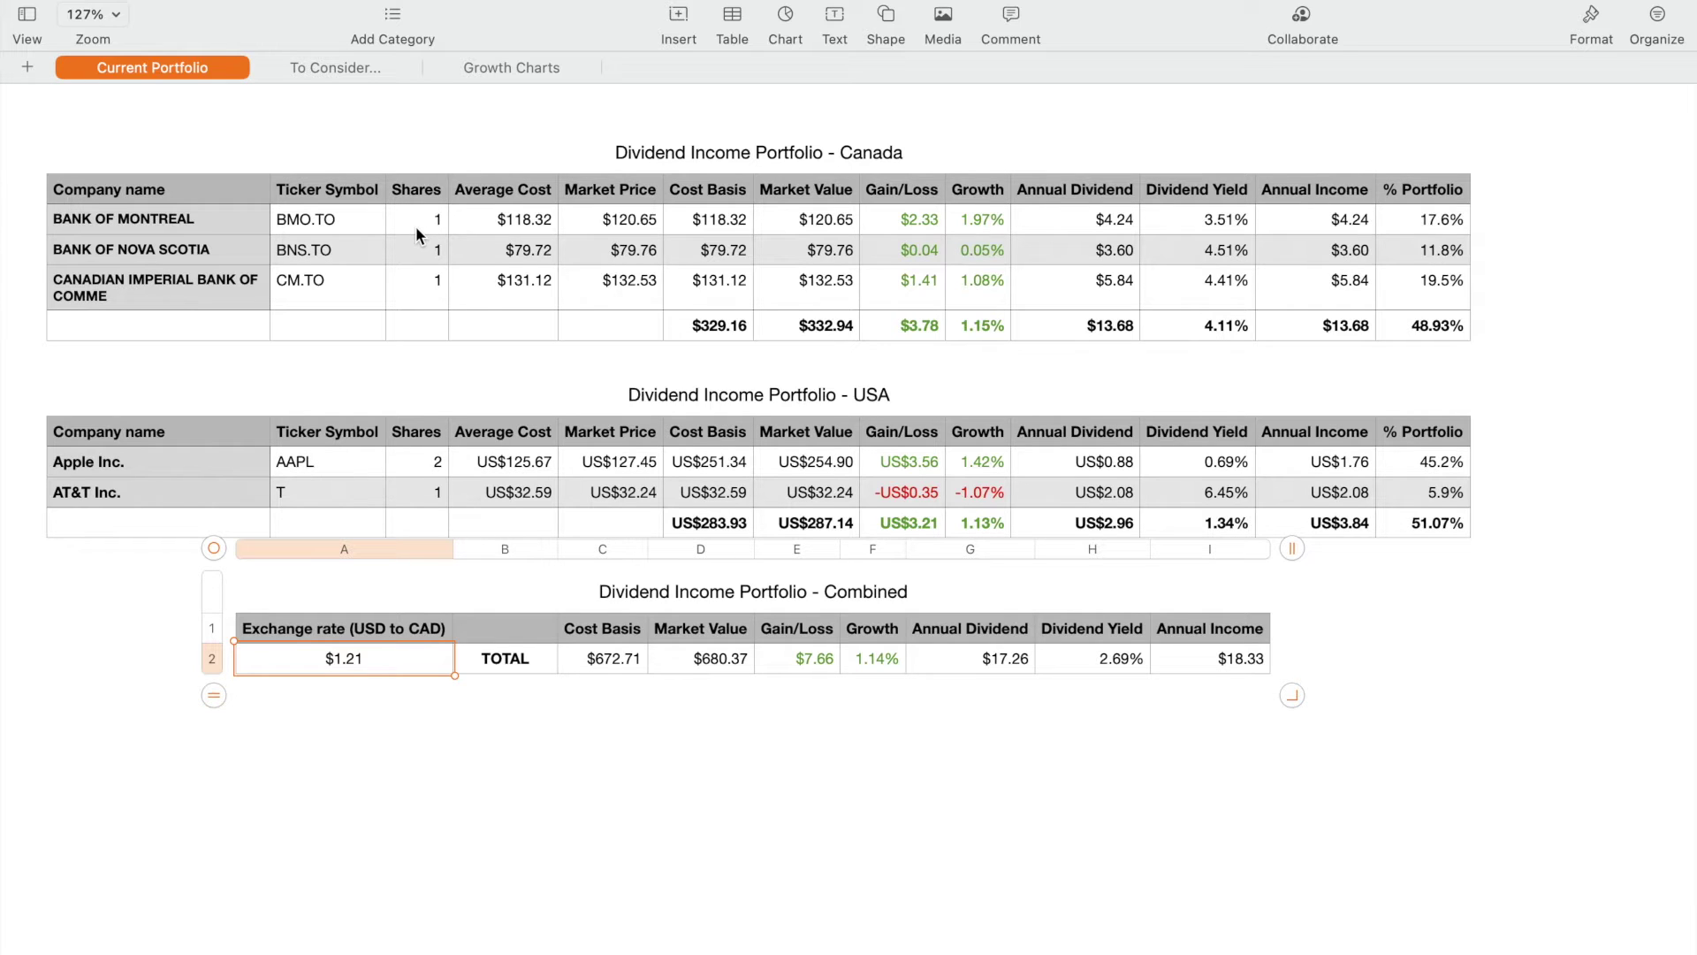
- Set Bank of Montreal's shares to 2 and its average cost to $117.60 in the Canada table
{"action": "left_click", "coordinate": [419, 232]}
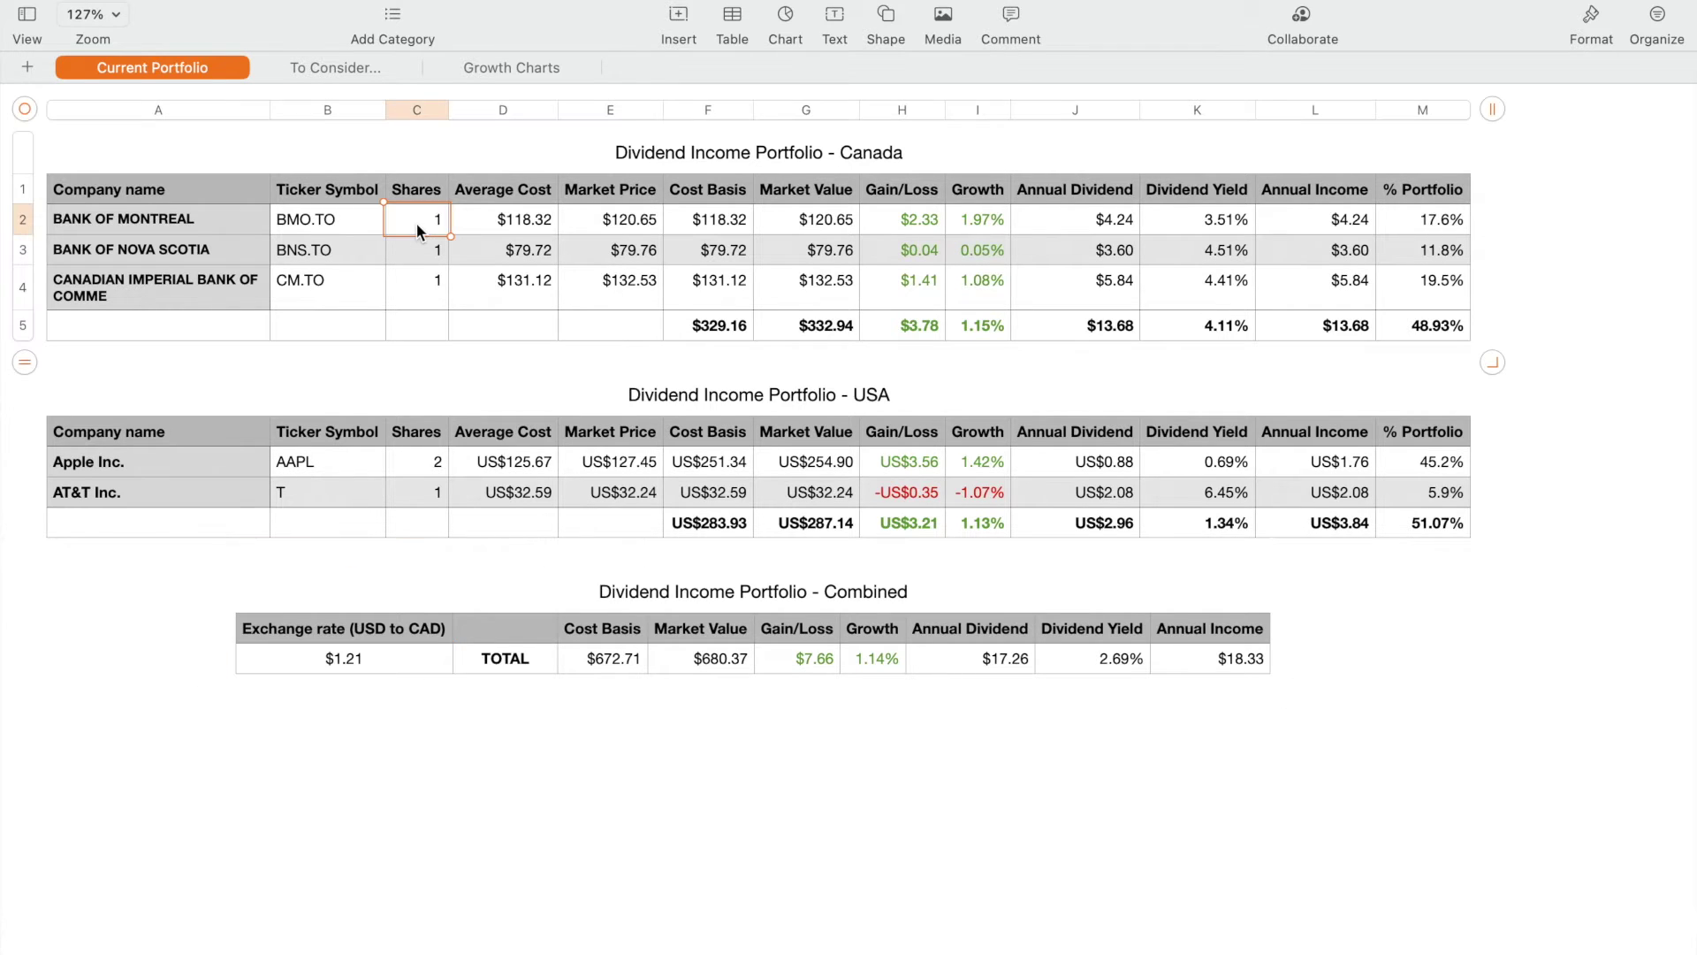
{"action": "type", "text": "2"}
{"action": "key", "text": "Tab"}
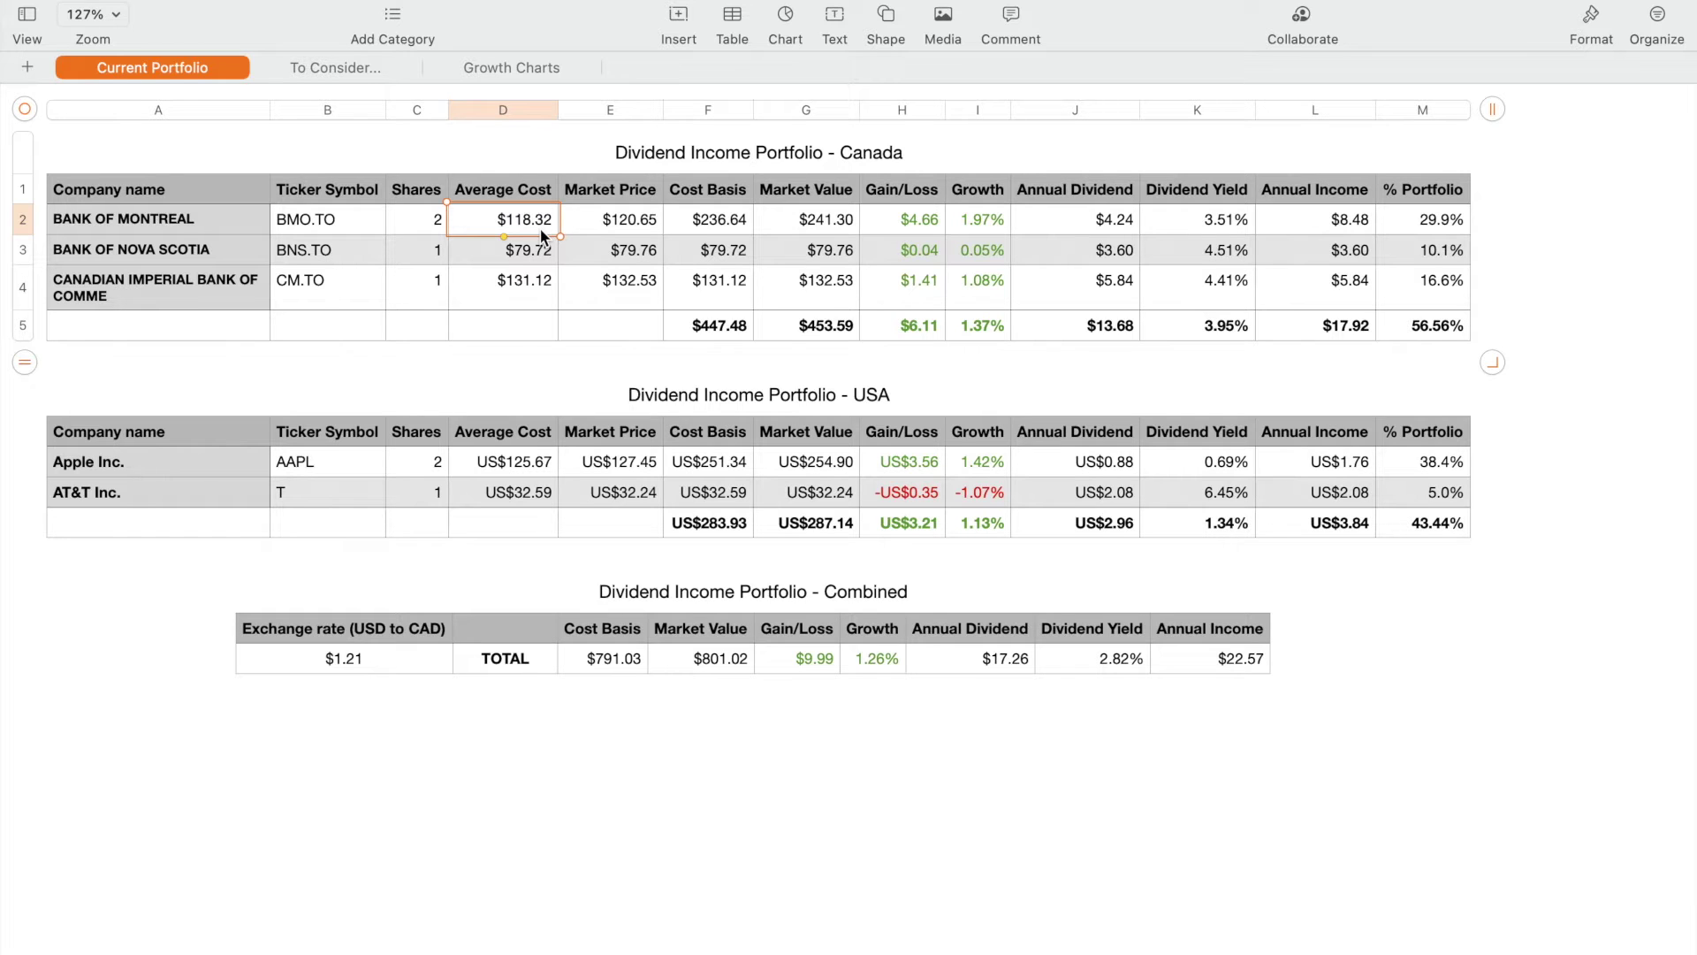
{"action": "type", "text": "117.60"}
{"action": "key", "text": "Tab"}
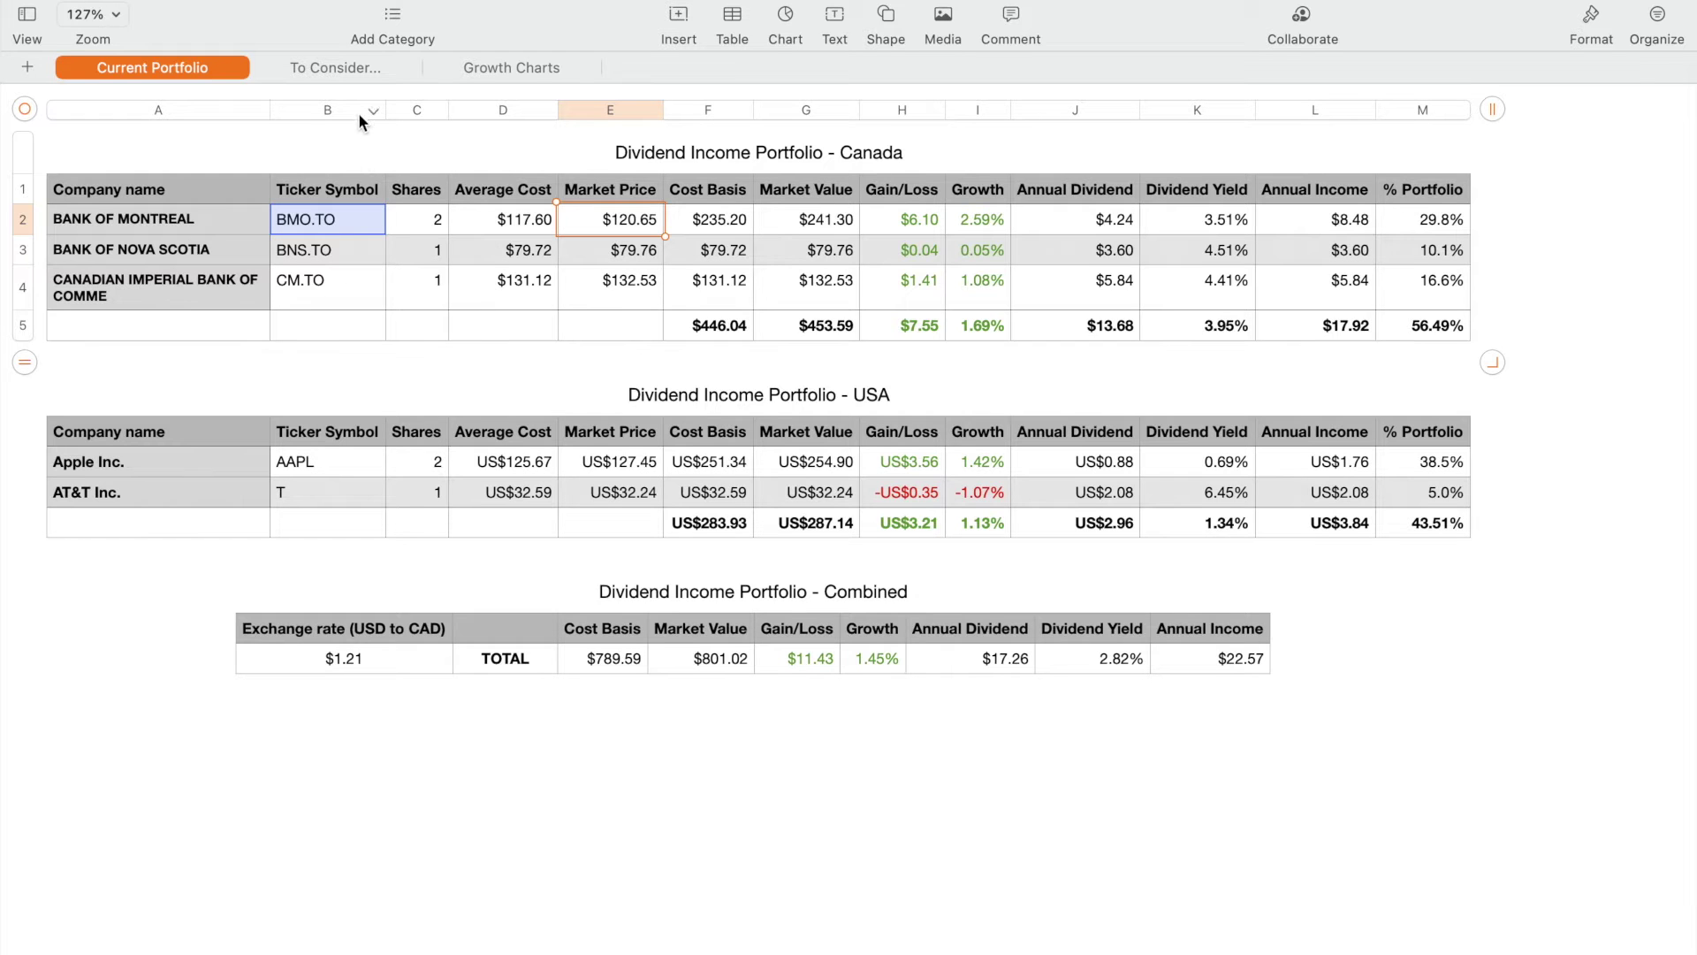
- Add a stock row above the totals in the To Consider sheet's Canada table with ticker symbol TD.TO
{"action": "left_click", "coordinate": [336, 68]}
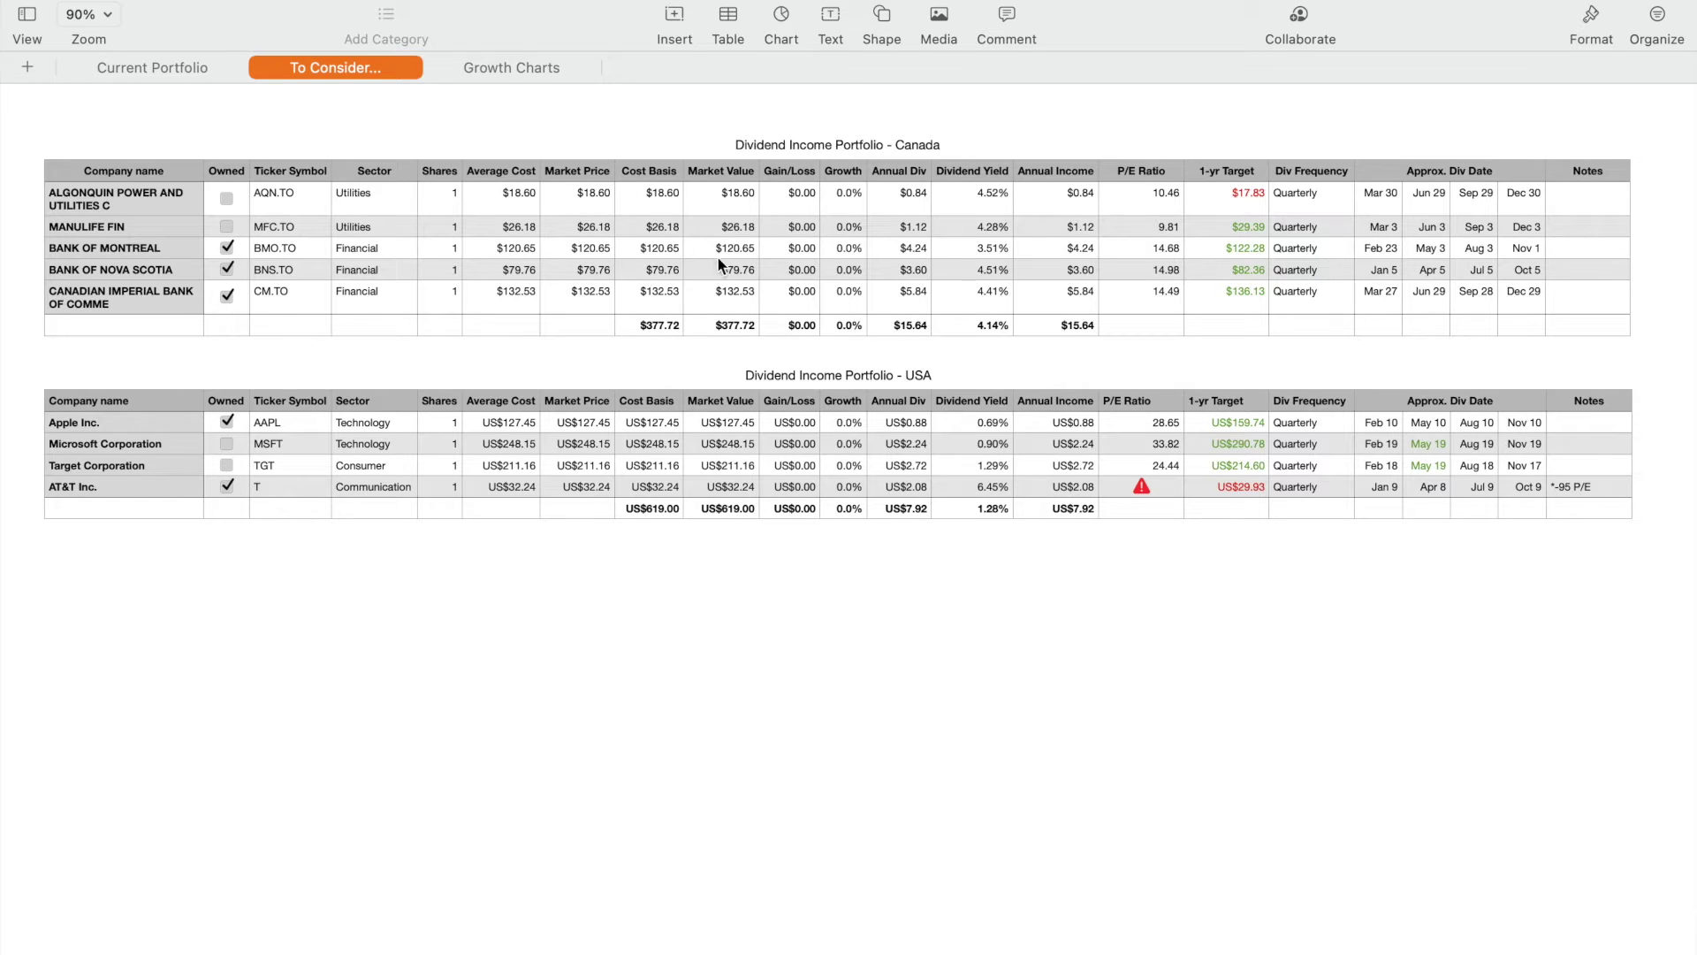
{"action": "left_click", "coordinate": [399, 170]}
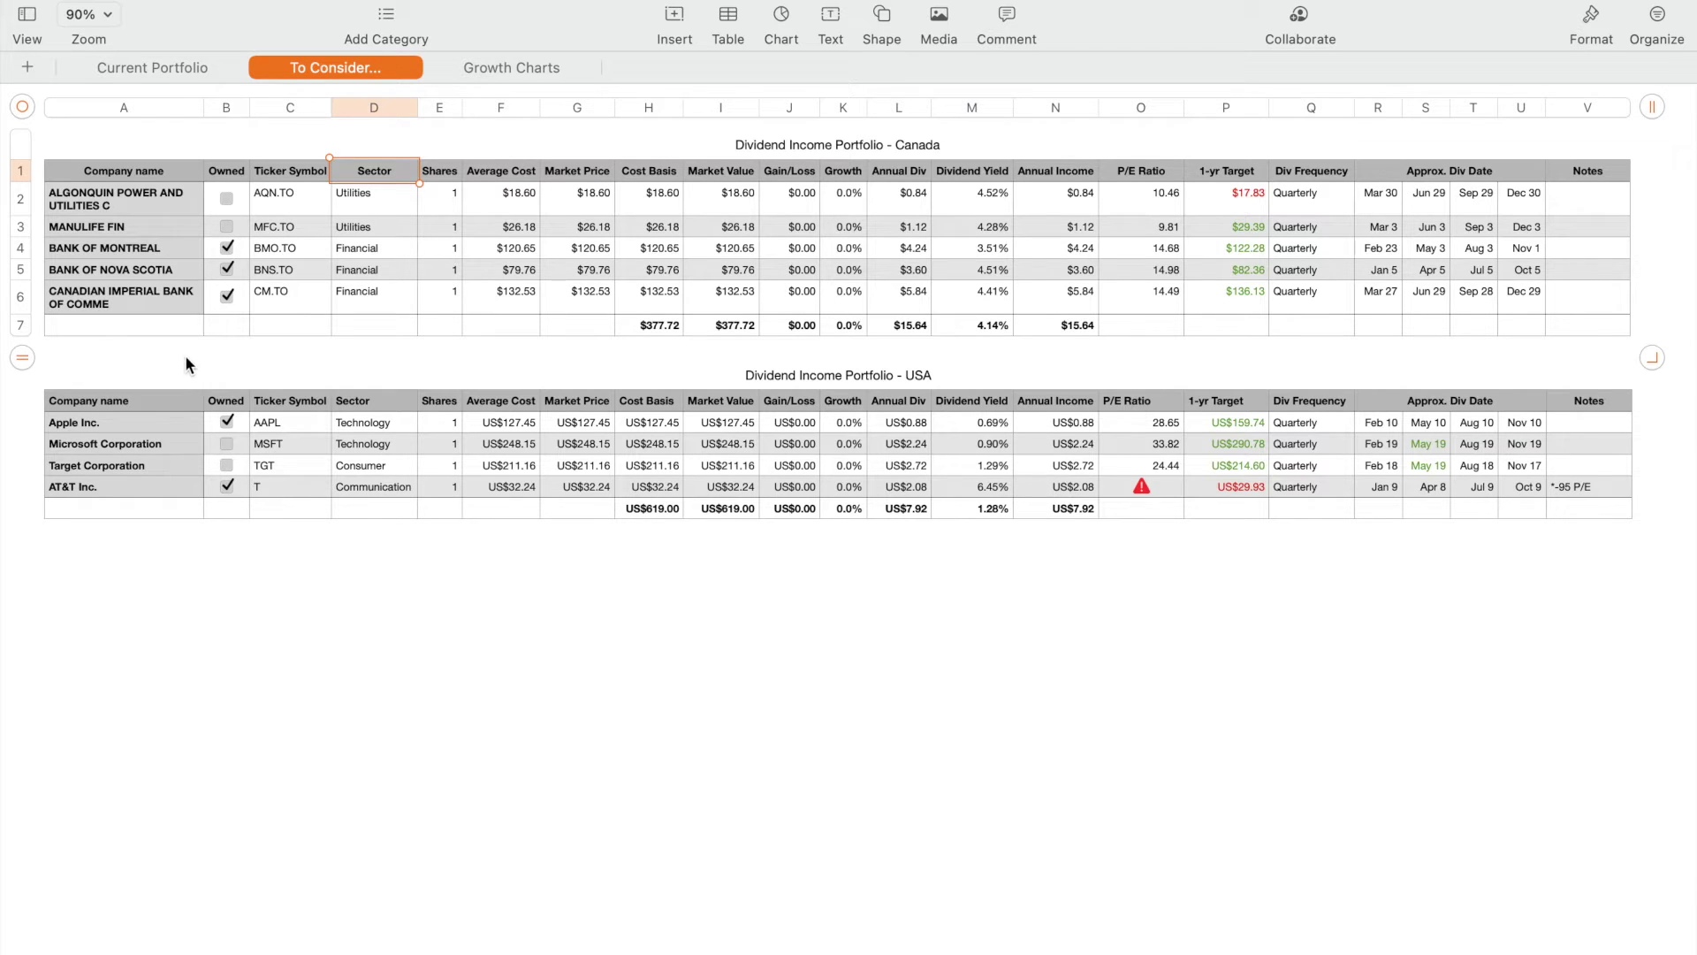
{"action": "left_click", "coordinate": [22, 359]}
{"action": "left_click", "coordinate": [288, 328]}
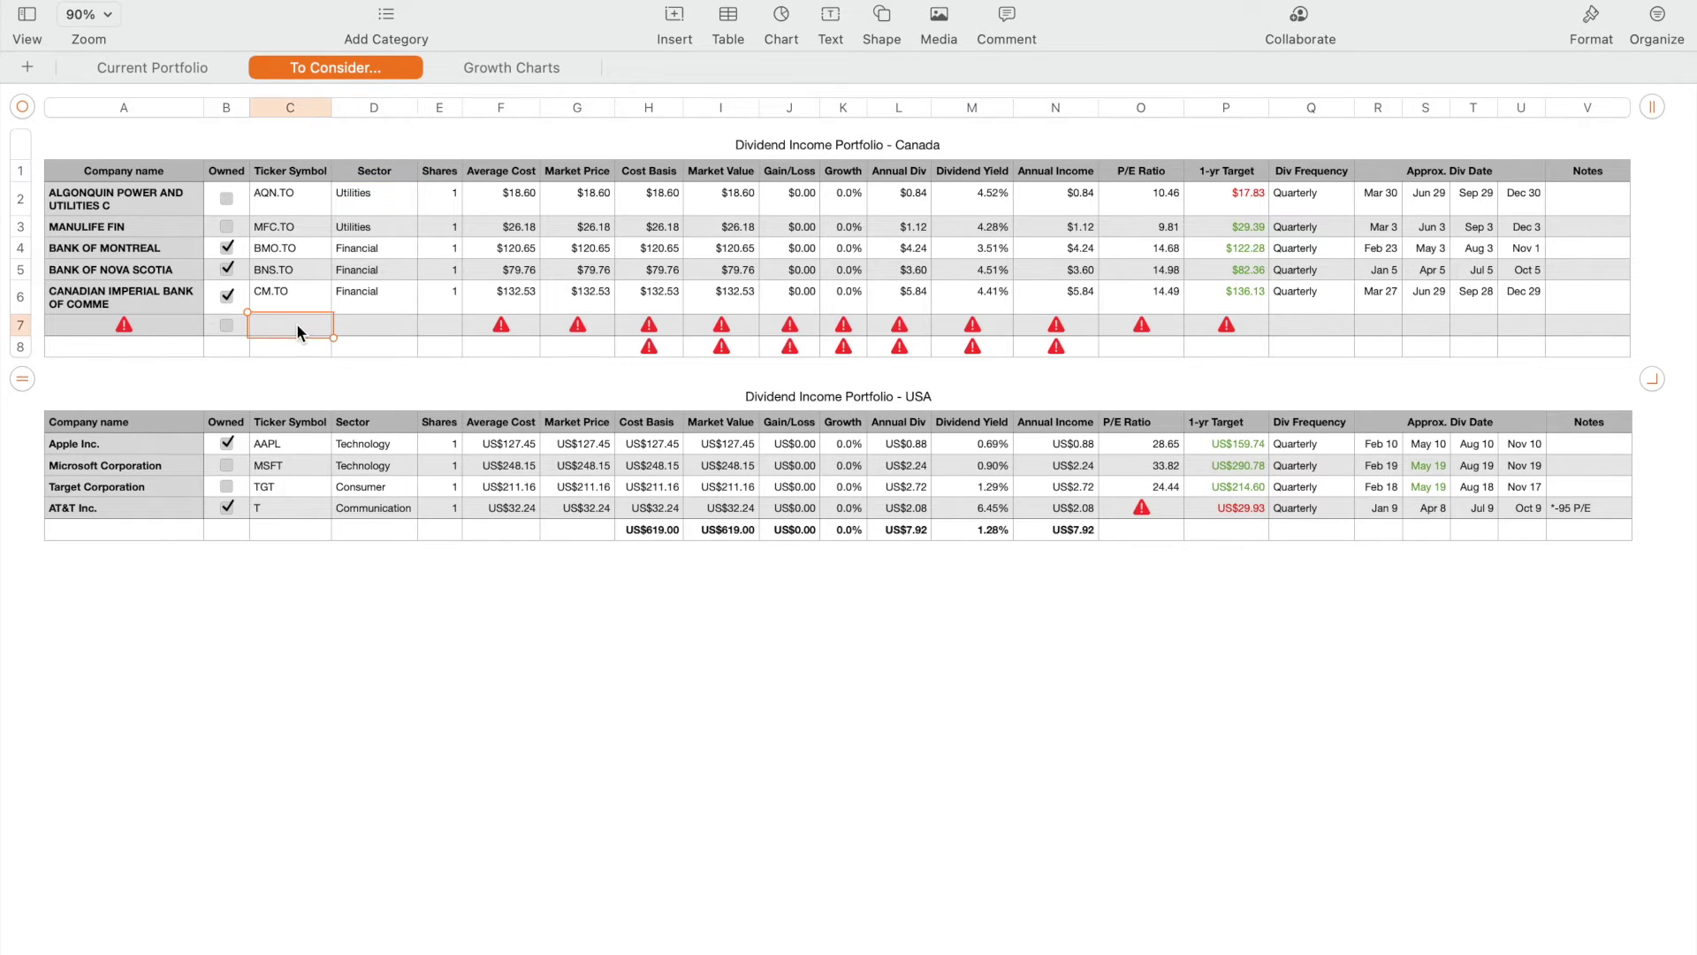
{"action": "type", "text": "TD"}
{"action": "type", "text": ".TO"}
{"action": "key", "text": "Tab"}
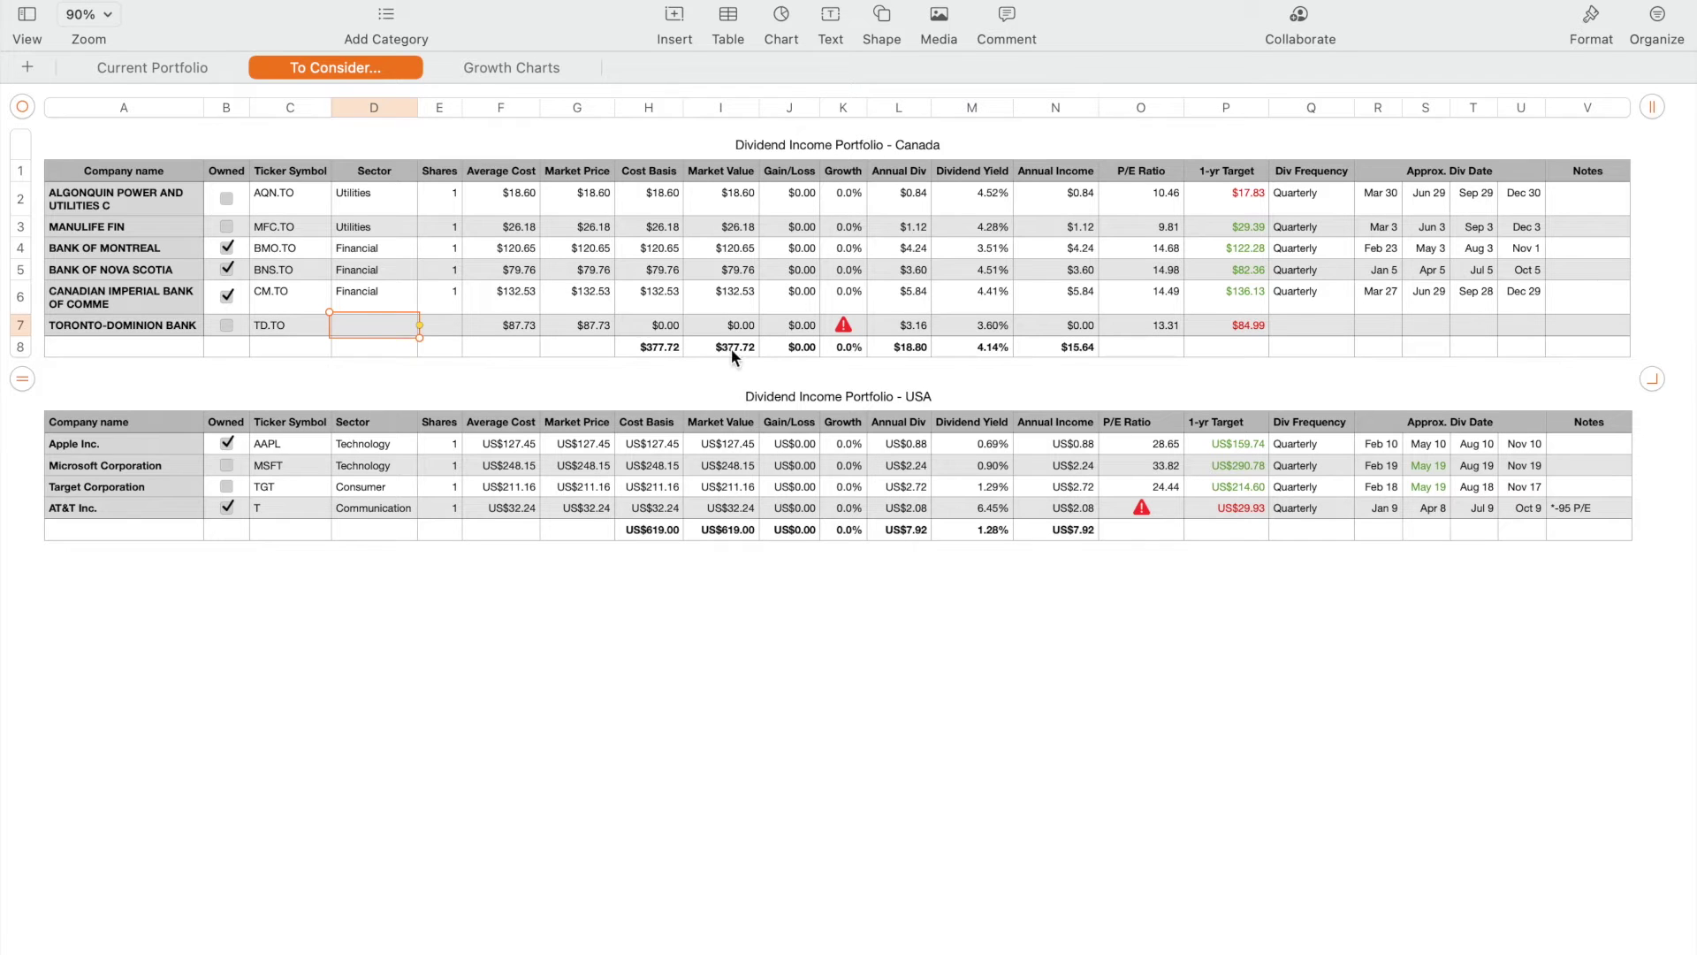
- Set the Toronto-Dominion Bank row's sector to Financial and its shares to 1
{"action": "type", "text": "Financial"}
{"action": "key", "text": "Down"}
{"action": "key", "text": "Return"}
{"action": "key", "text": "Tab"}
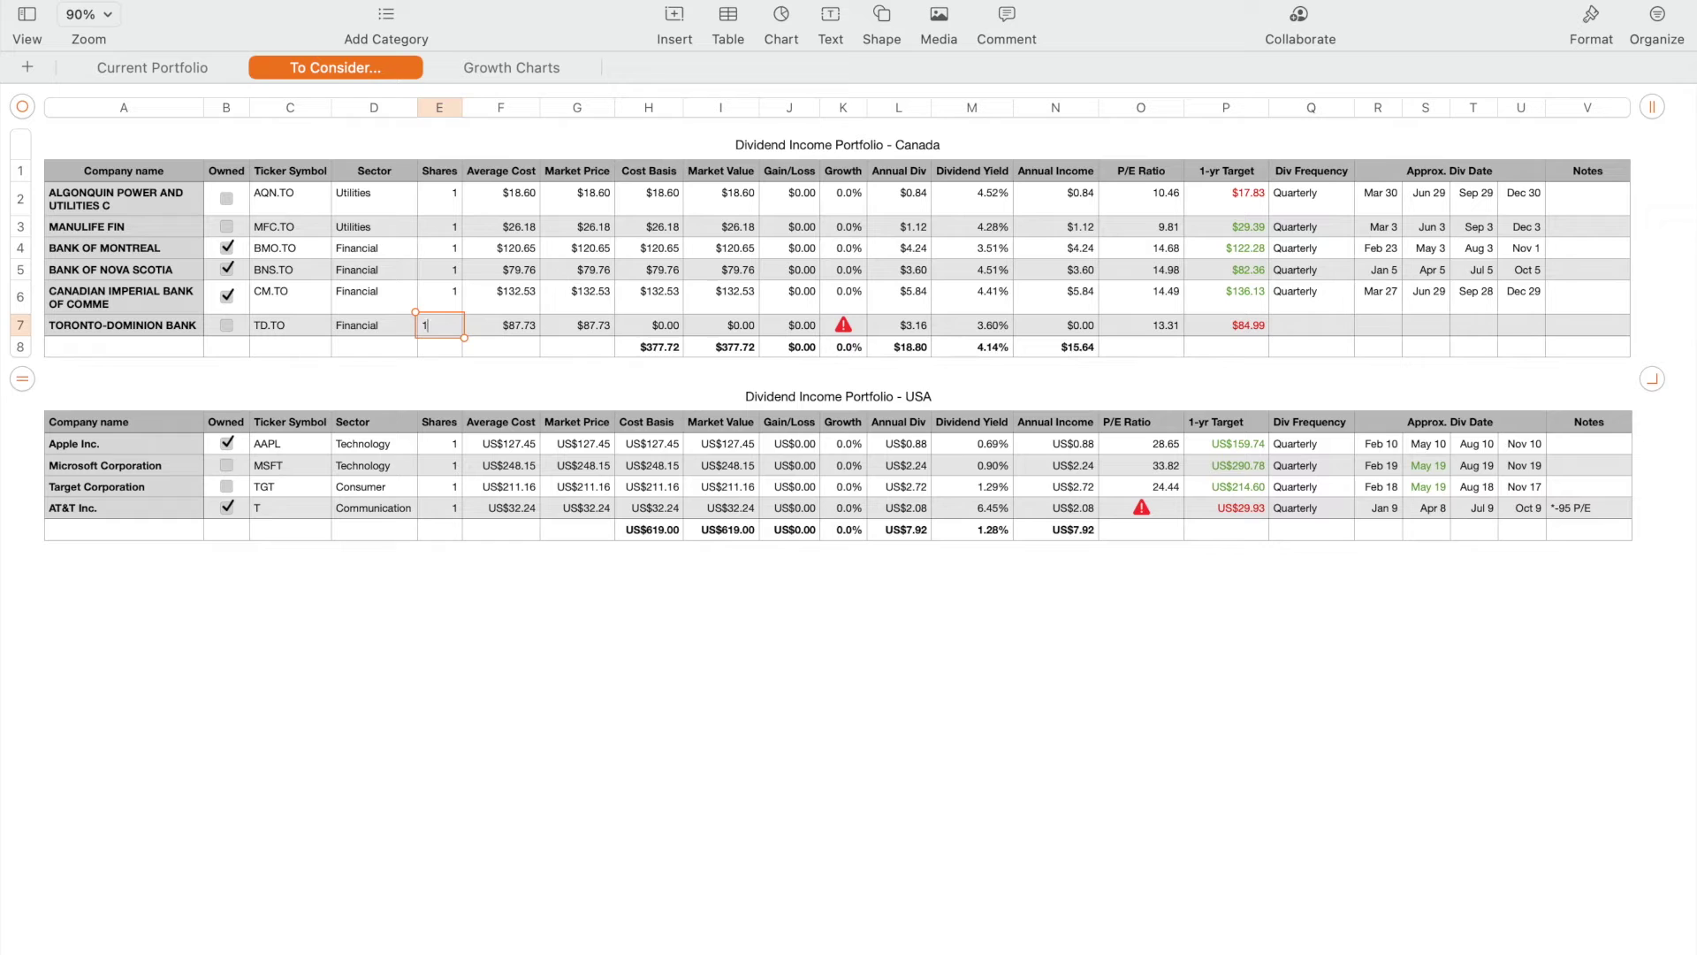
{"action": "type", "text": "1"}
{"action": "key", "text": "Tab"}
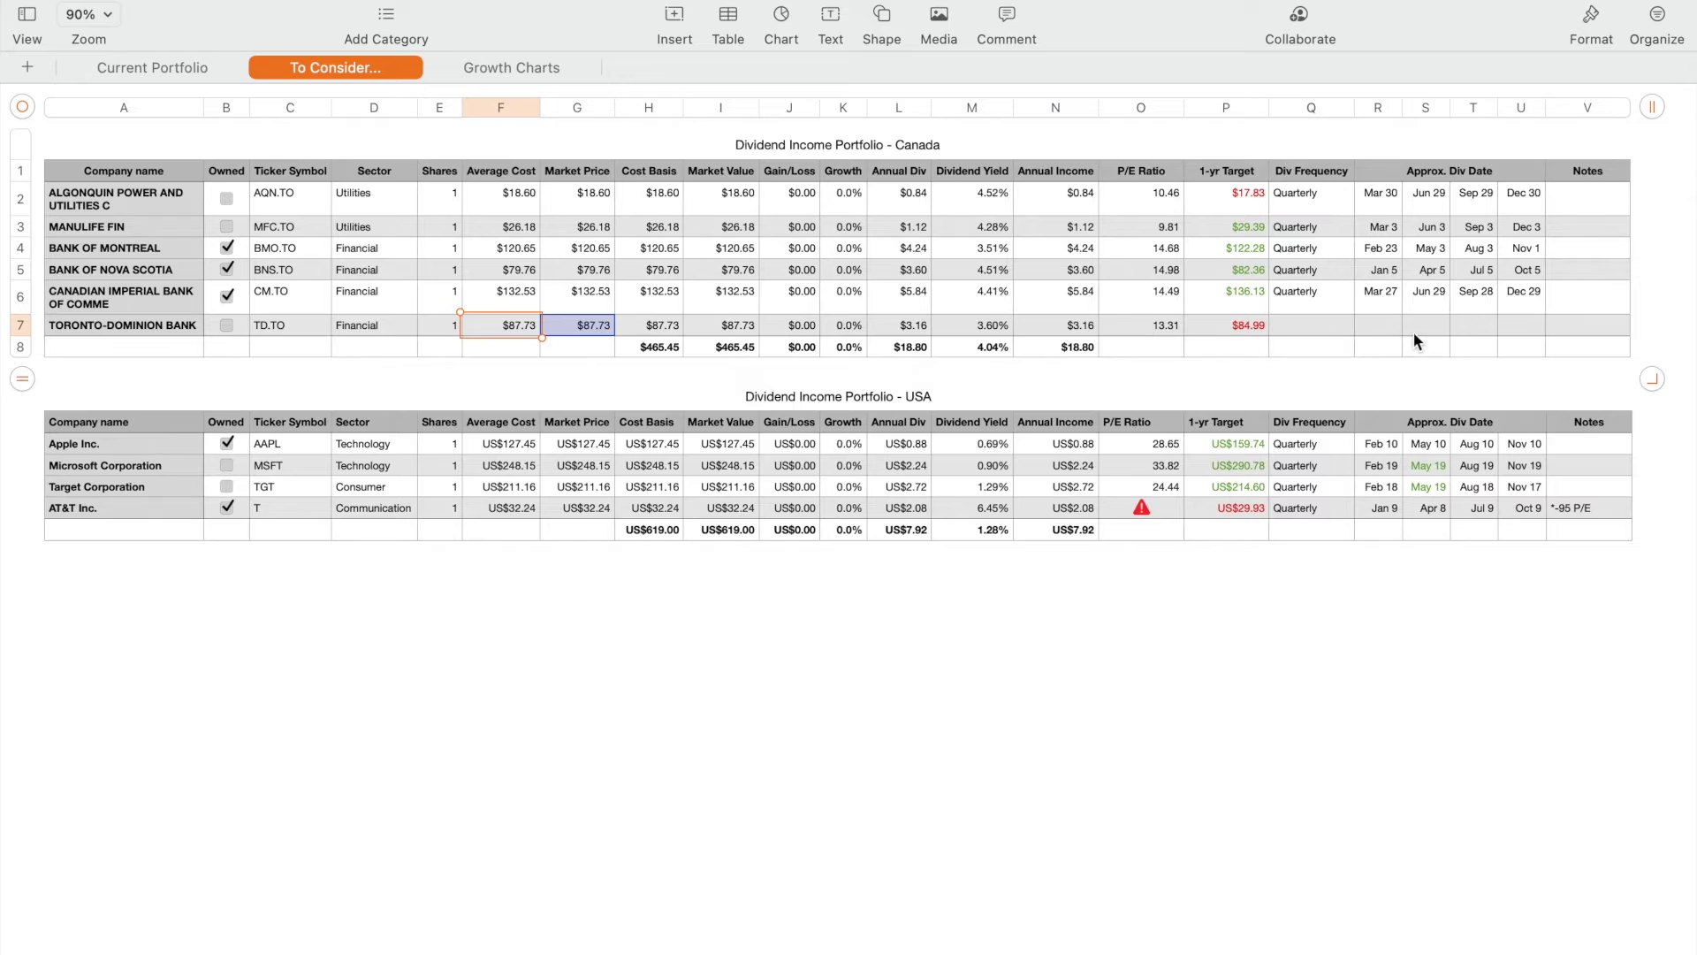
- Set the Toronto-Dominion Bank row's dividend frequency to Quarterly
{"action": "left_click", "coordinate": [1320, 329]}
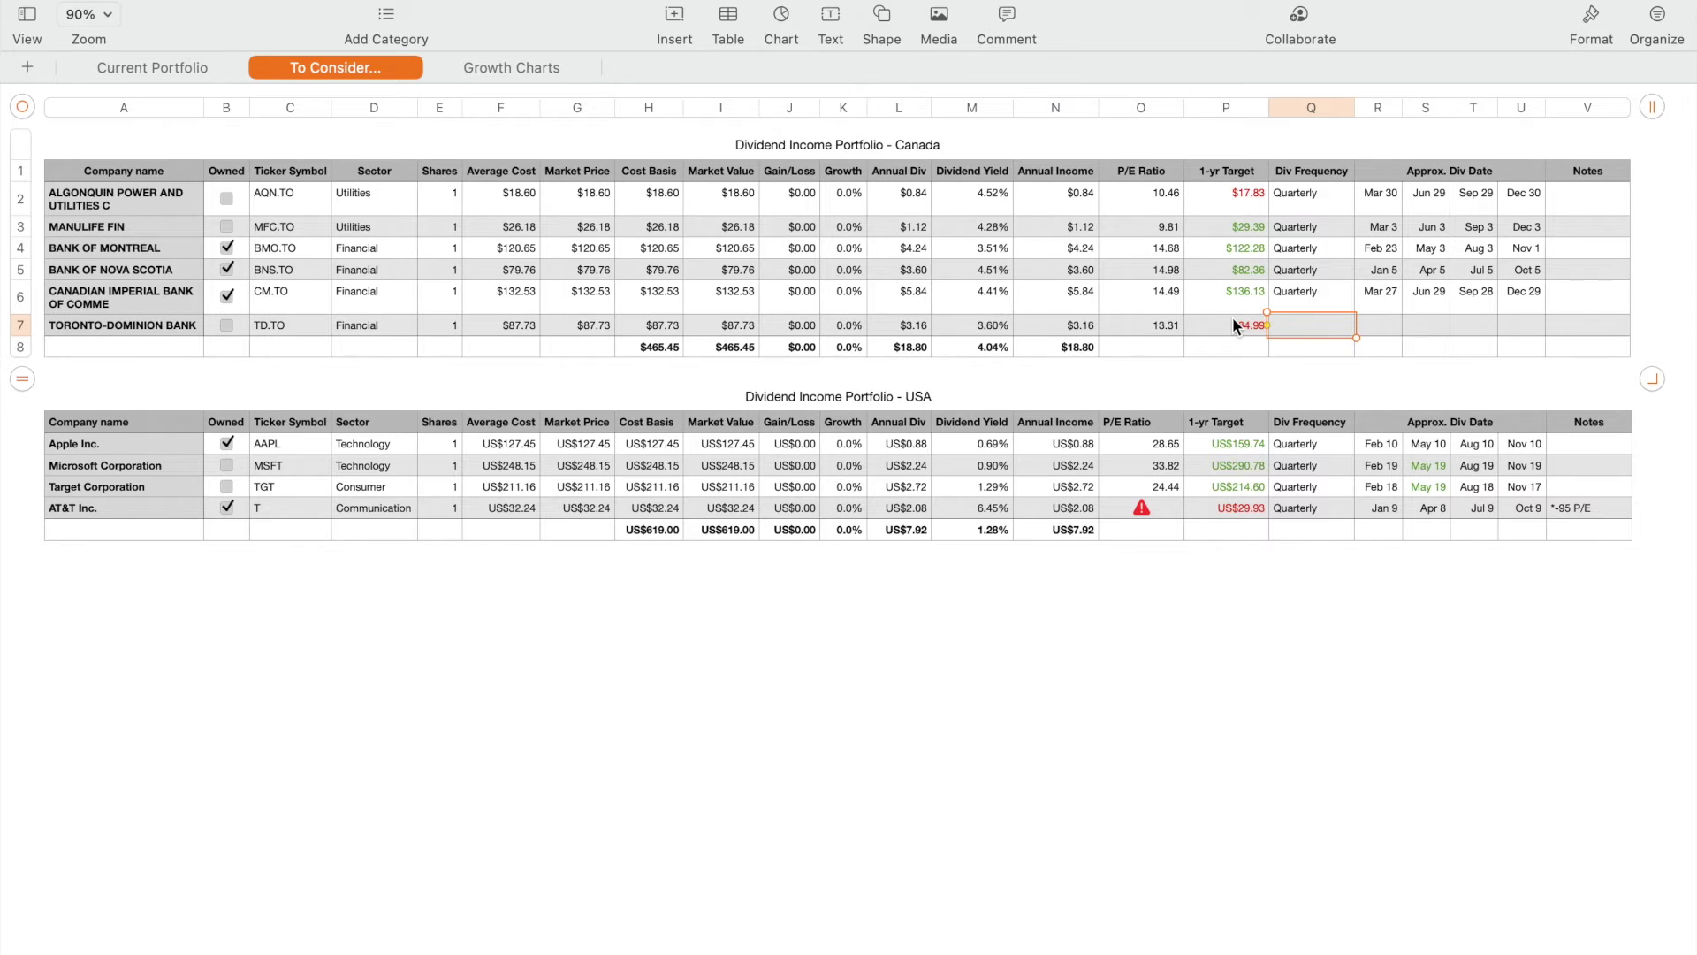
{"action": "type", "text": "Q"}
{"action": "left_click", "coordinate": [1310, 350]}
- Enter Toronto-Dominion Bank's approximate dividend dates as Feb 20, May 20, Aug 20 and Nov 20
{"action": "left_click", "coordinate": [1386, 332]}
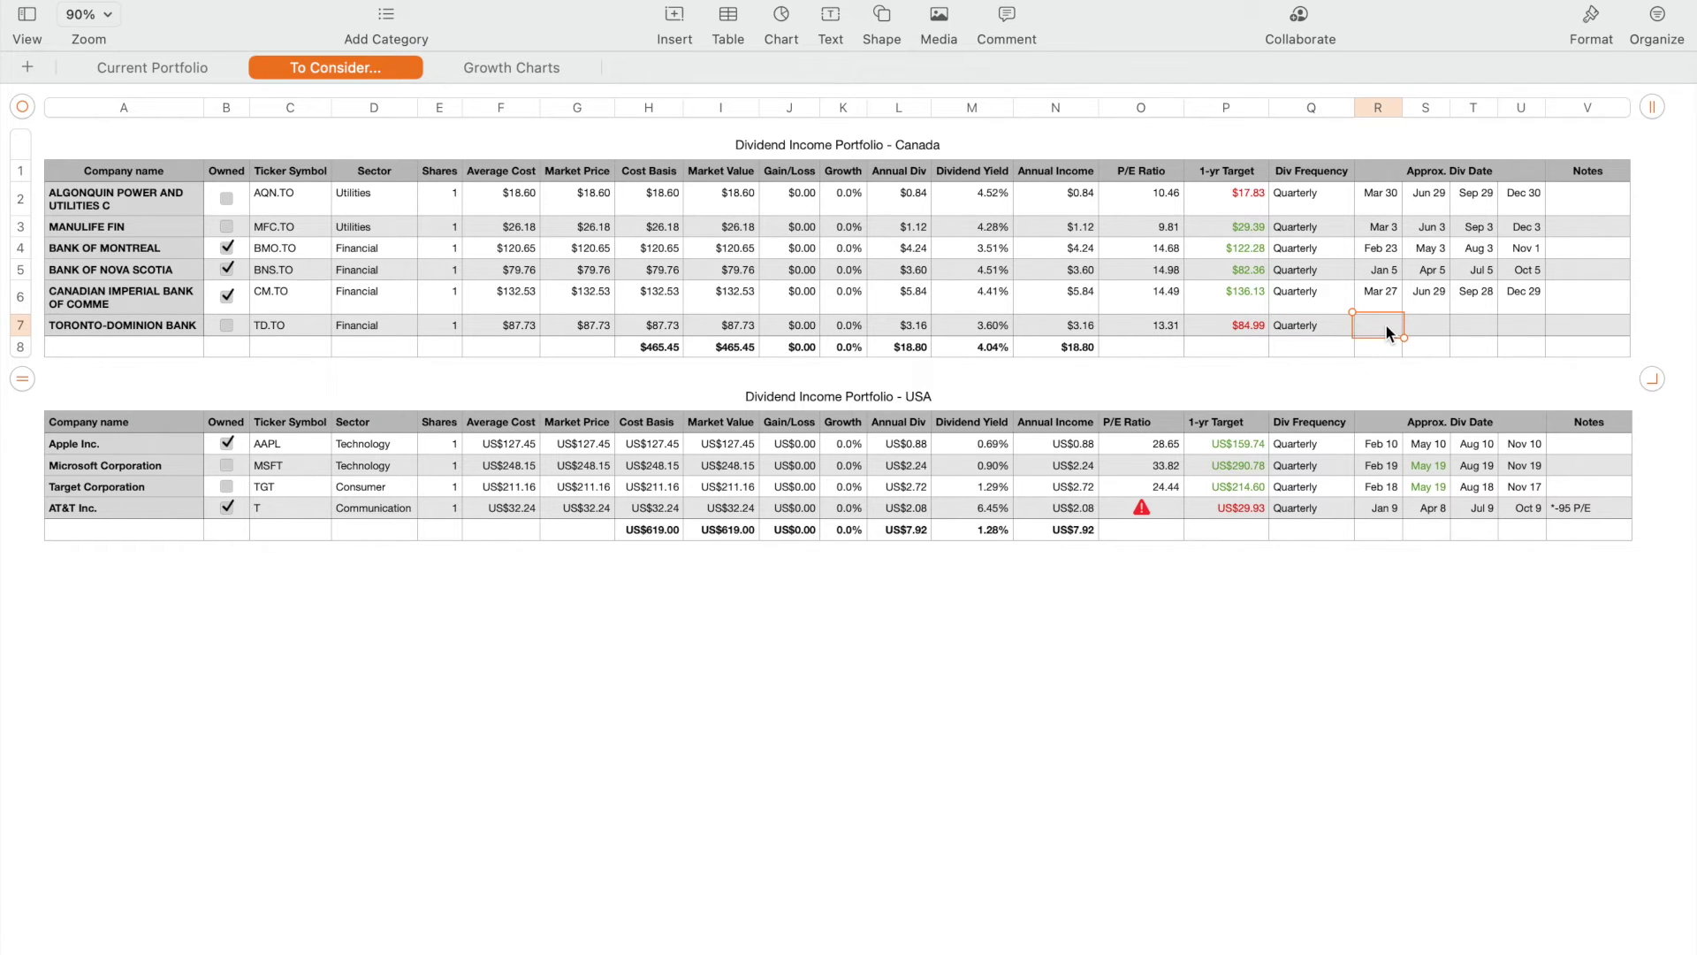
{"action": "type", "text": "Feb 20"}
{"action": "key", "text": "Tab"}
{"action": "type", "text": "May 20"}
{"action": "key", "text": "Tab"}
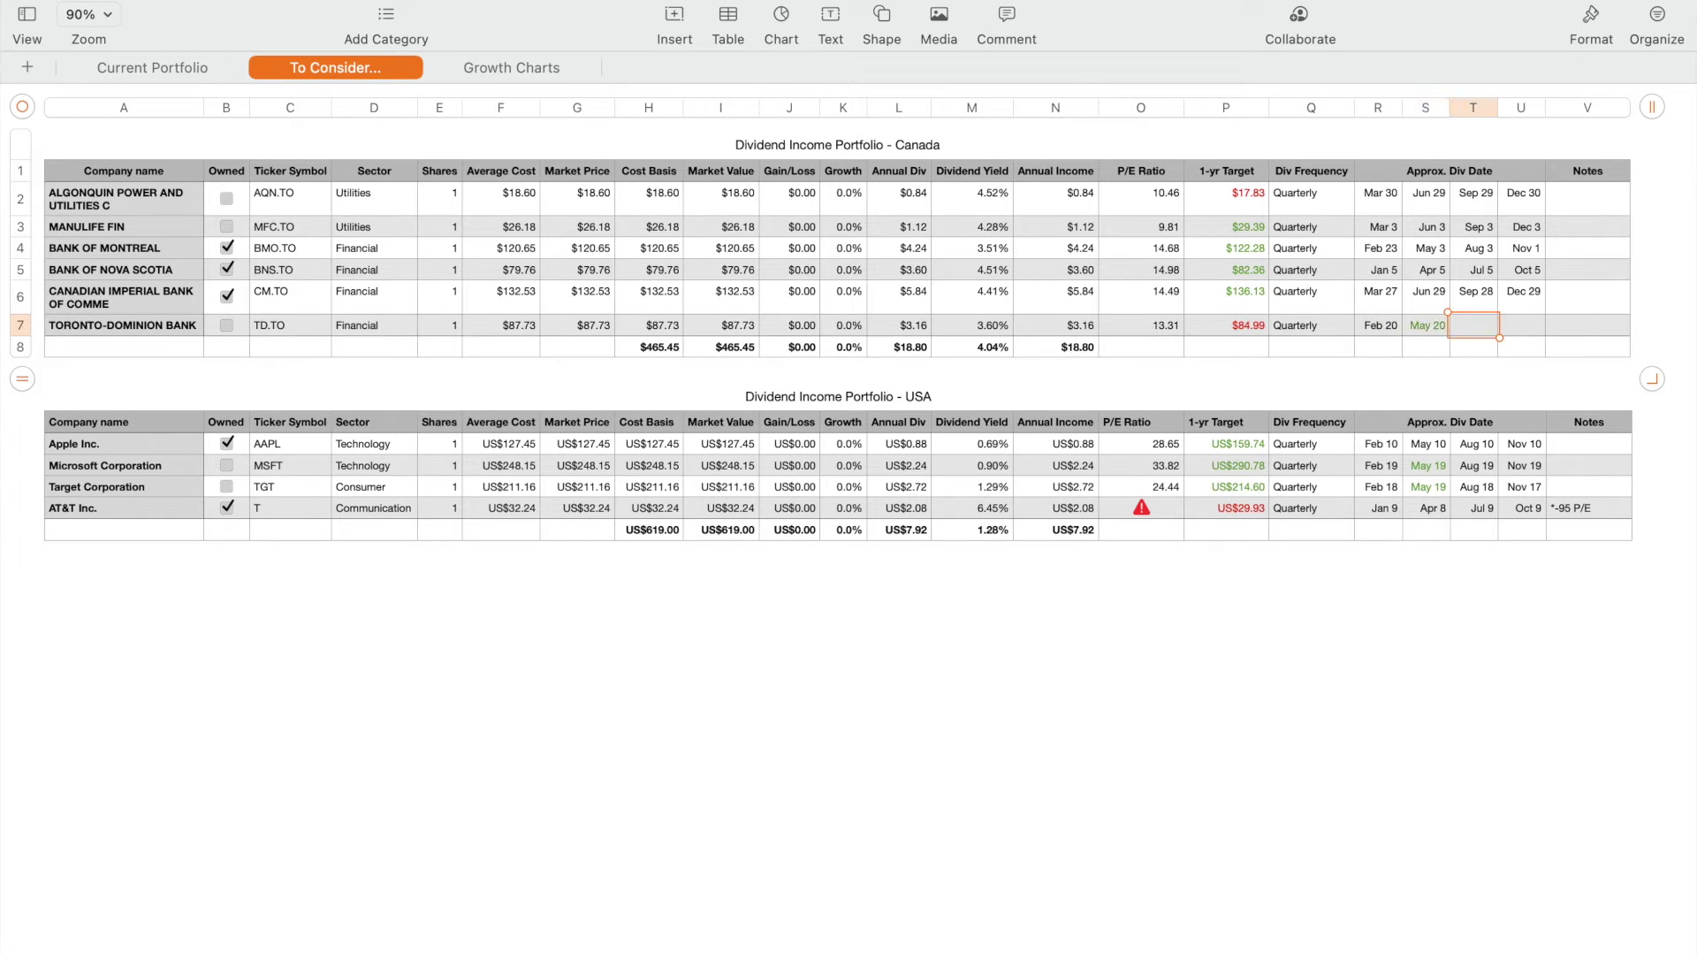
{"action": "type", "text": "Aug 20"}
{"action": "key", "text": "Tab"}
{"action": "type", "text": "Nov 20"}
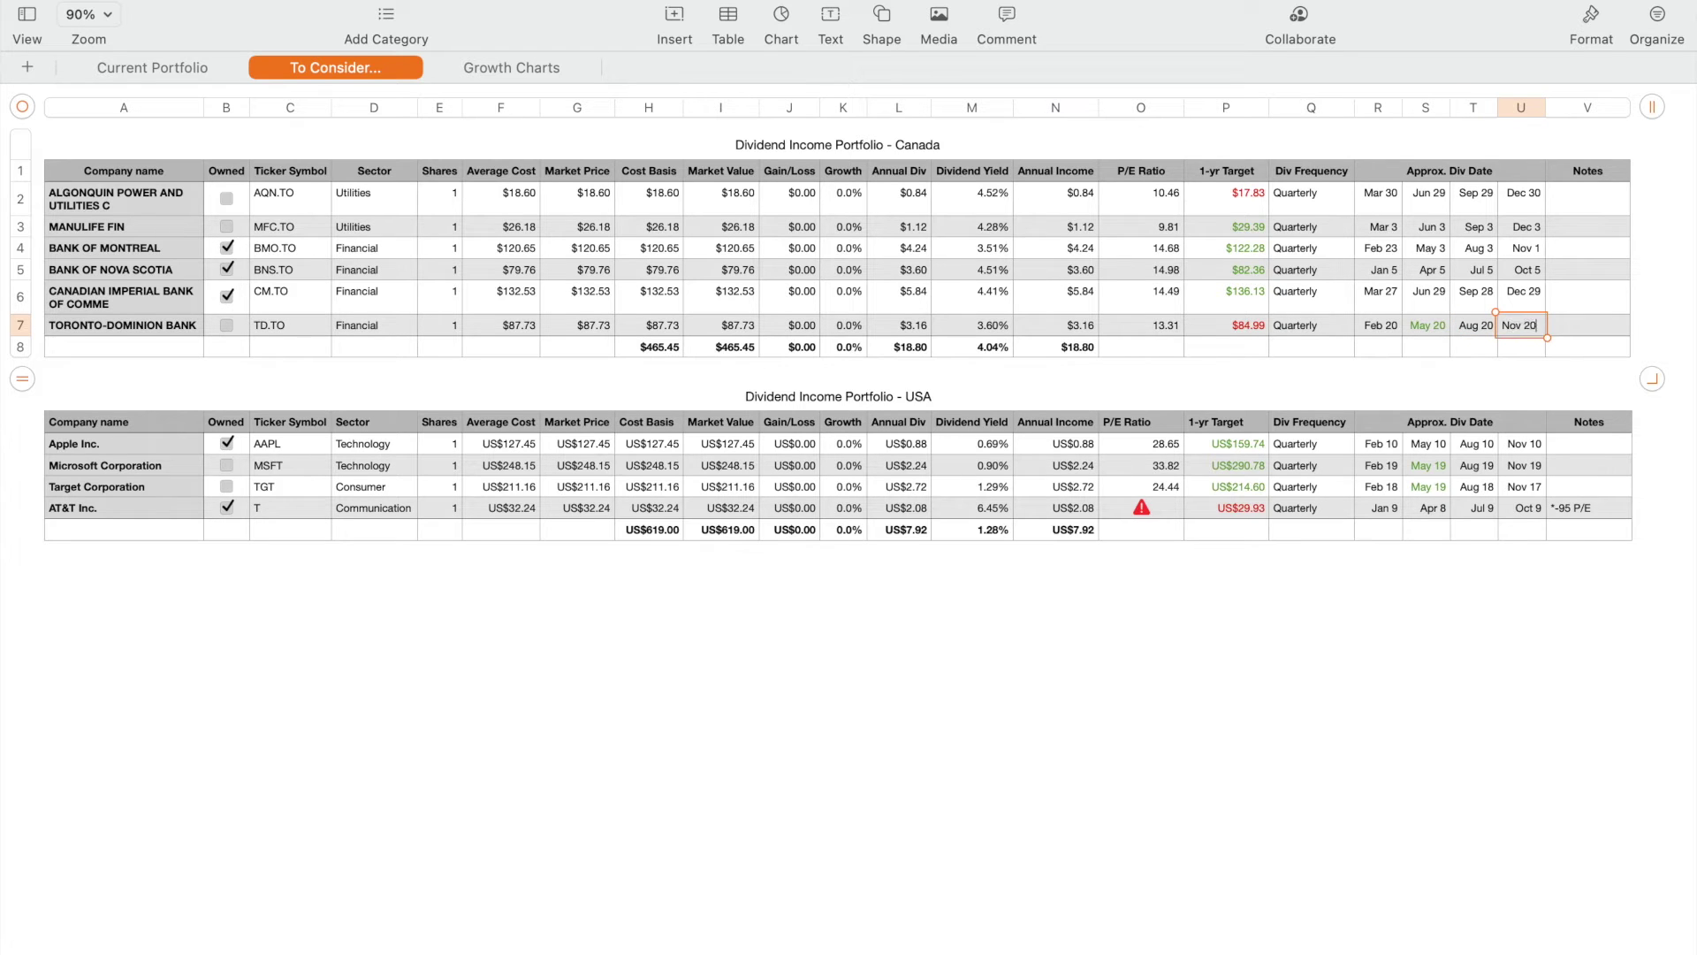
{"action": "key", "text": "Tab"}
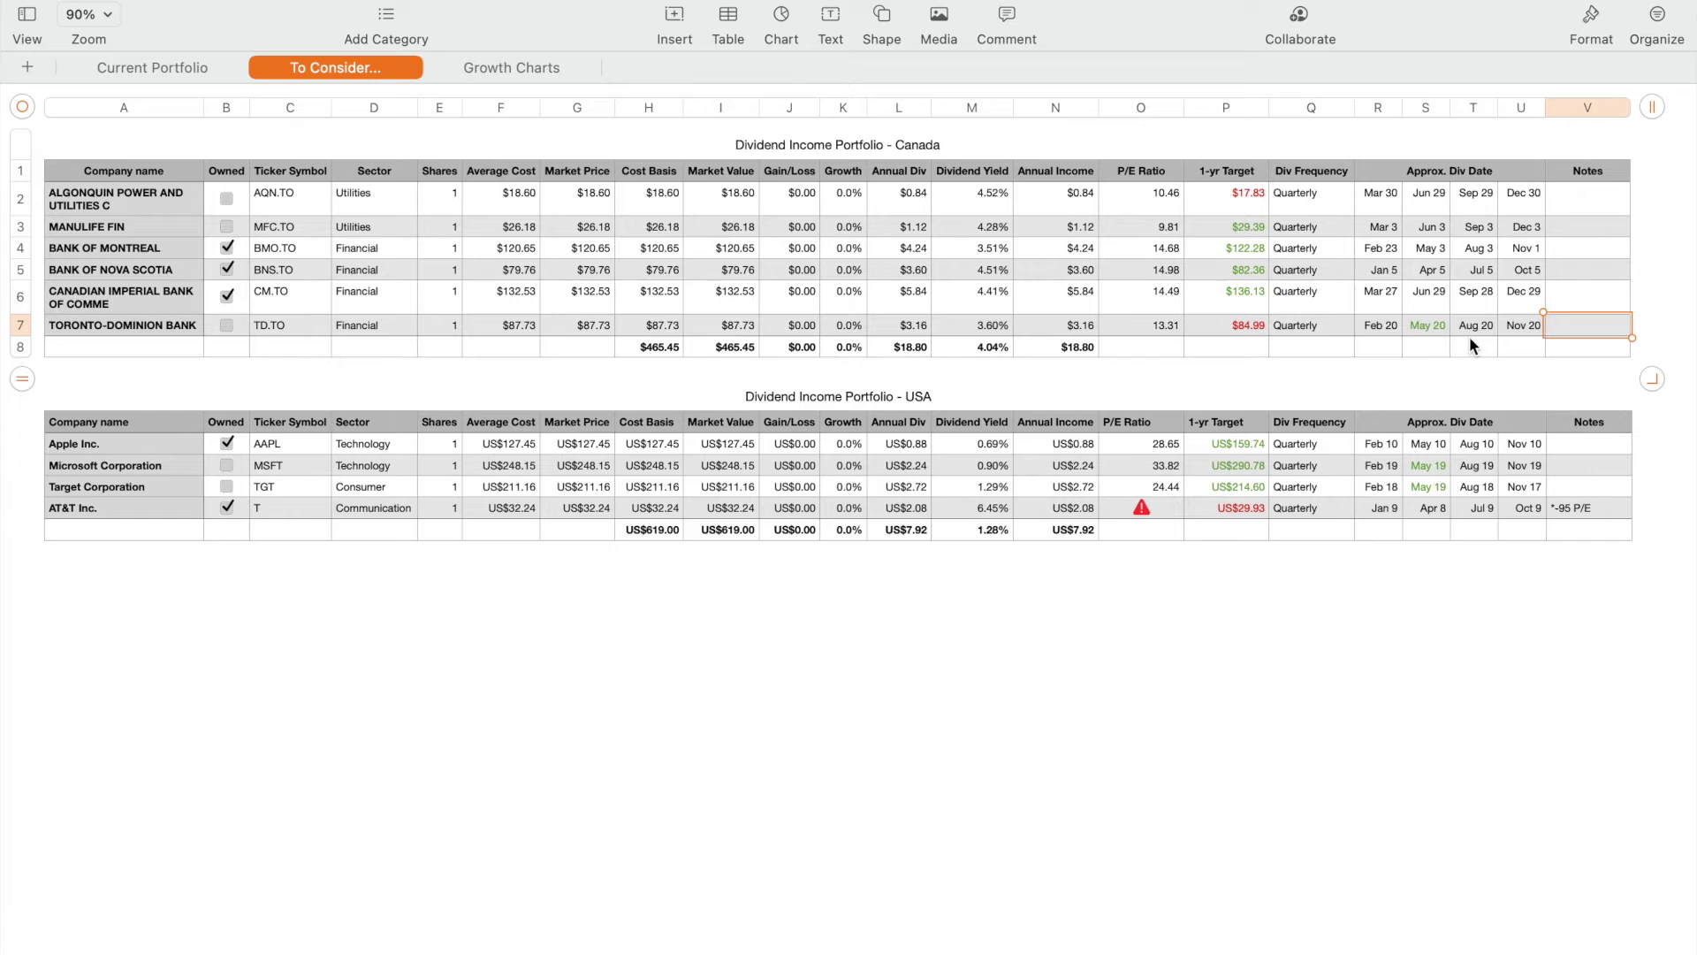
- Examine the Toronto-Dominion Bank row's May dividend date, ticker, company name, market price and cost basis cells
{"action": "left_click", "coordinate": [1423, 334]}
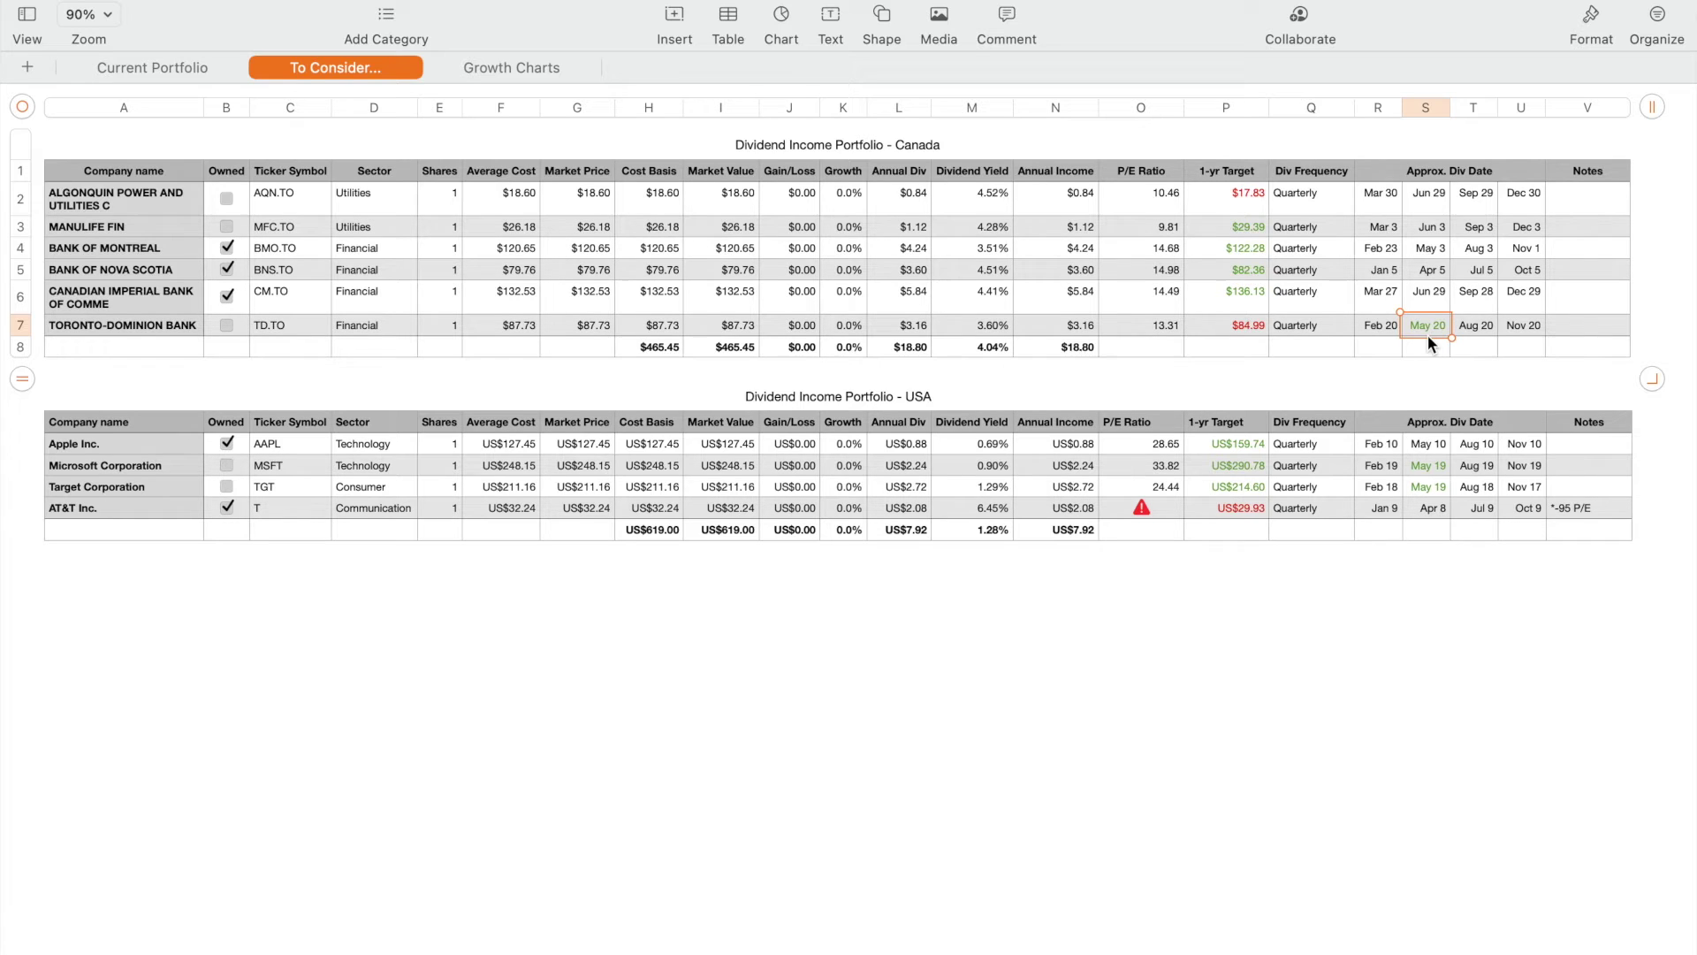
{"action": "scroll", "coordinate": [1115, 327], "scroll_direction": "left", "scroll_amount": 1}
{"action": "scroll", "coordinate": [1117, 327], "scroll_direction": "right", "scroll_amount": 1}
{"action": "left_click", "coordinate": [276, 328]}
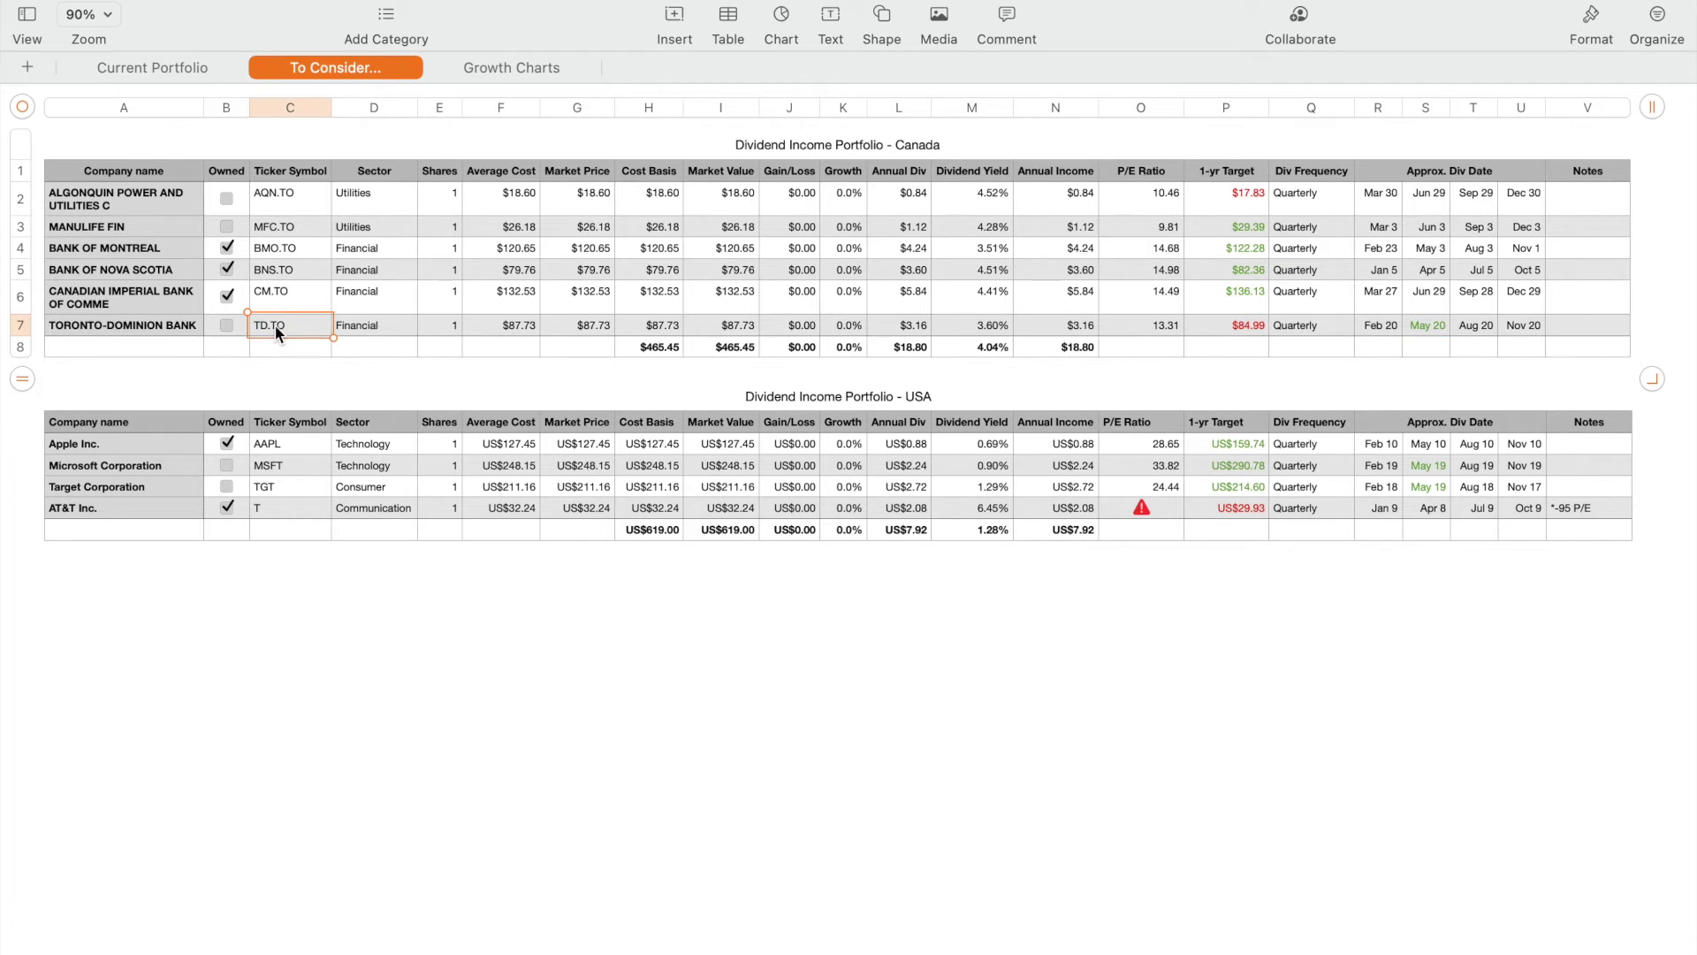
{"action": "left_click", "coordinate": [179, 324]}
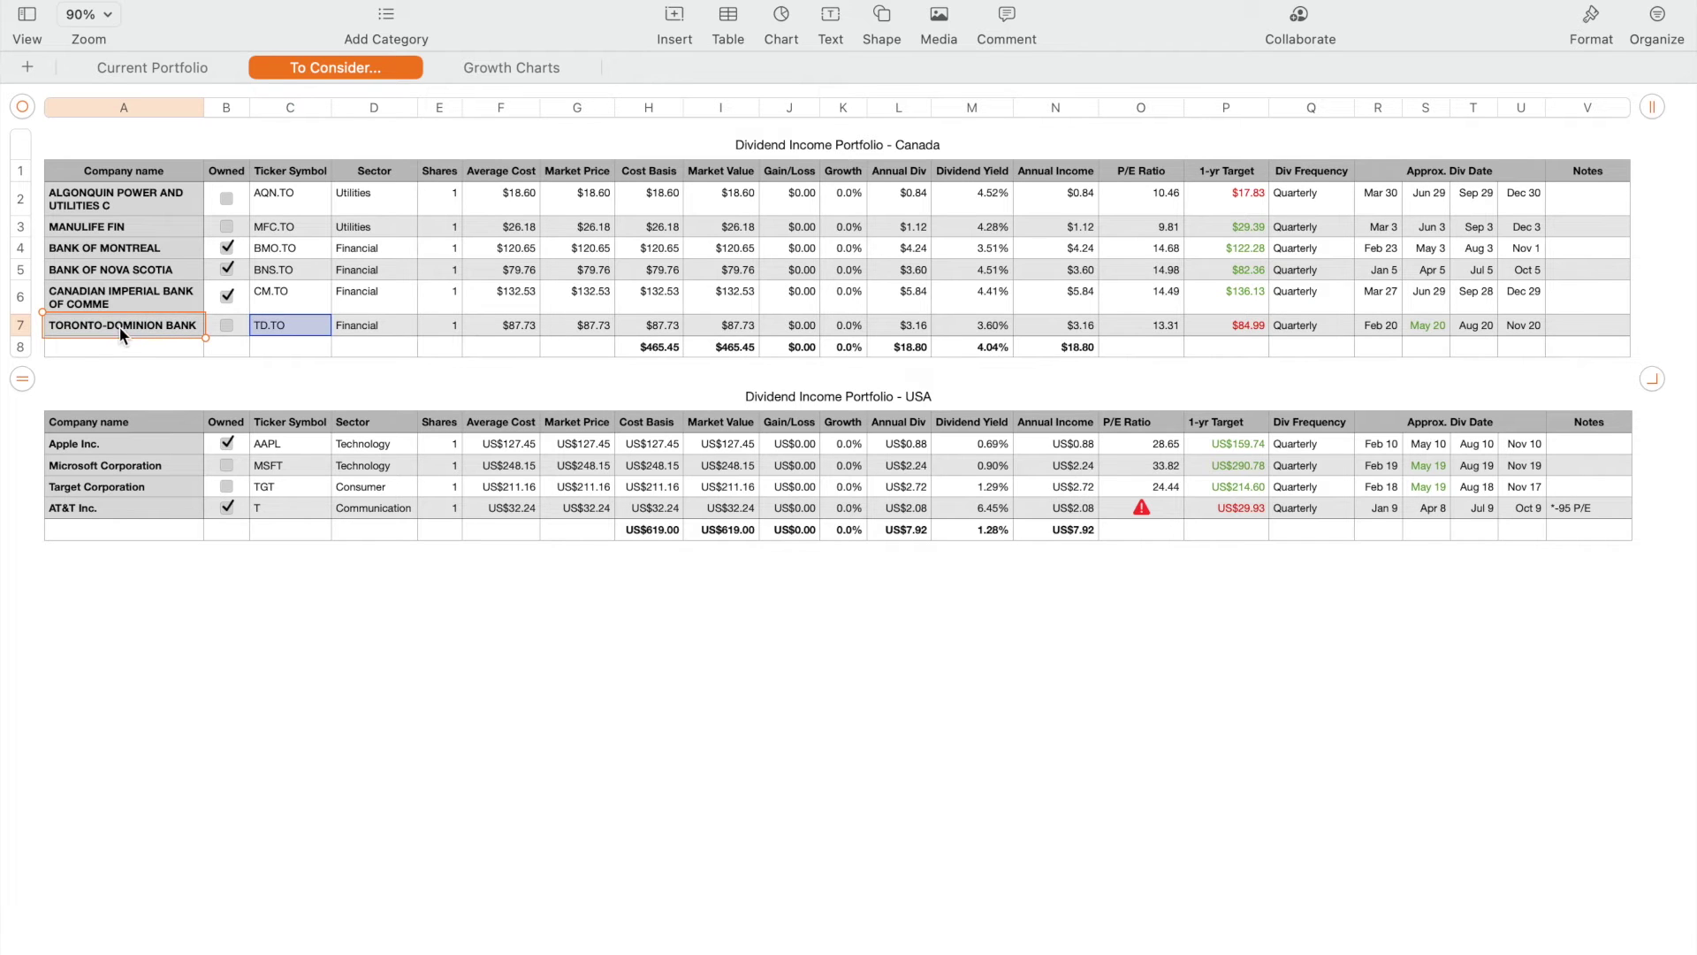
{"action": "left_click", "coordinate": [592, 329]}
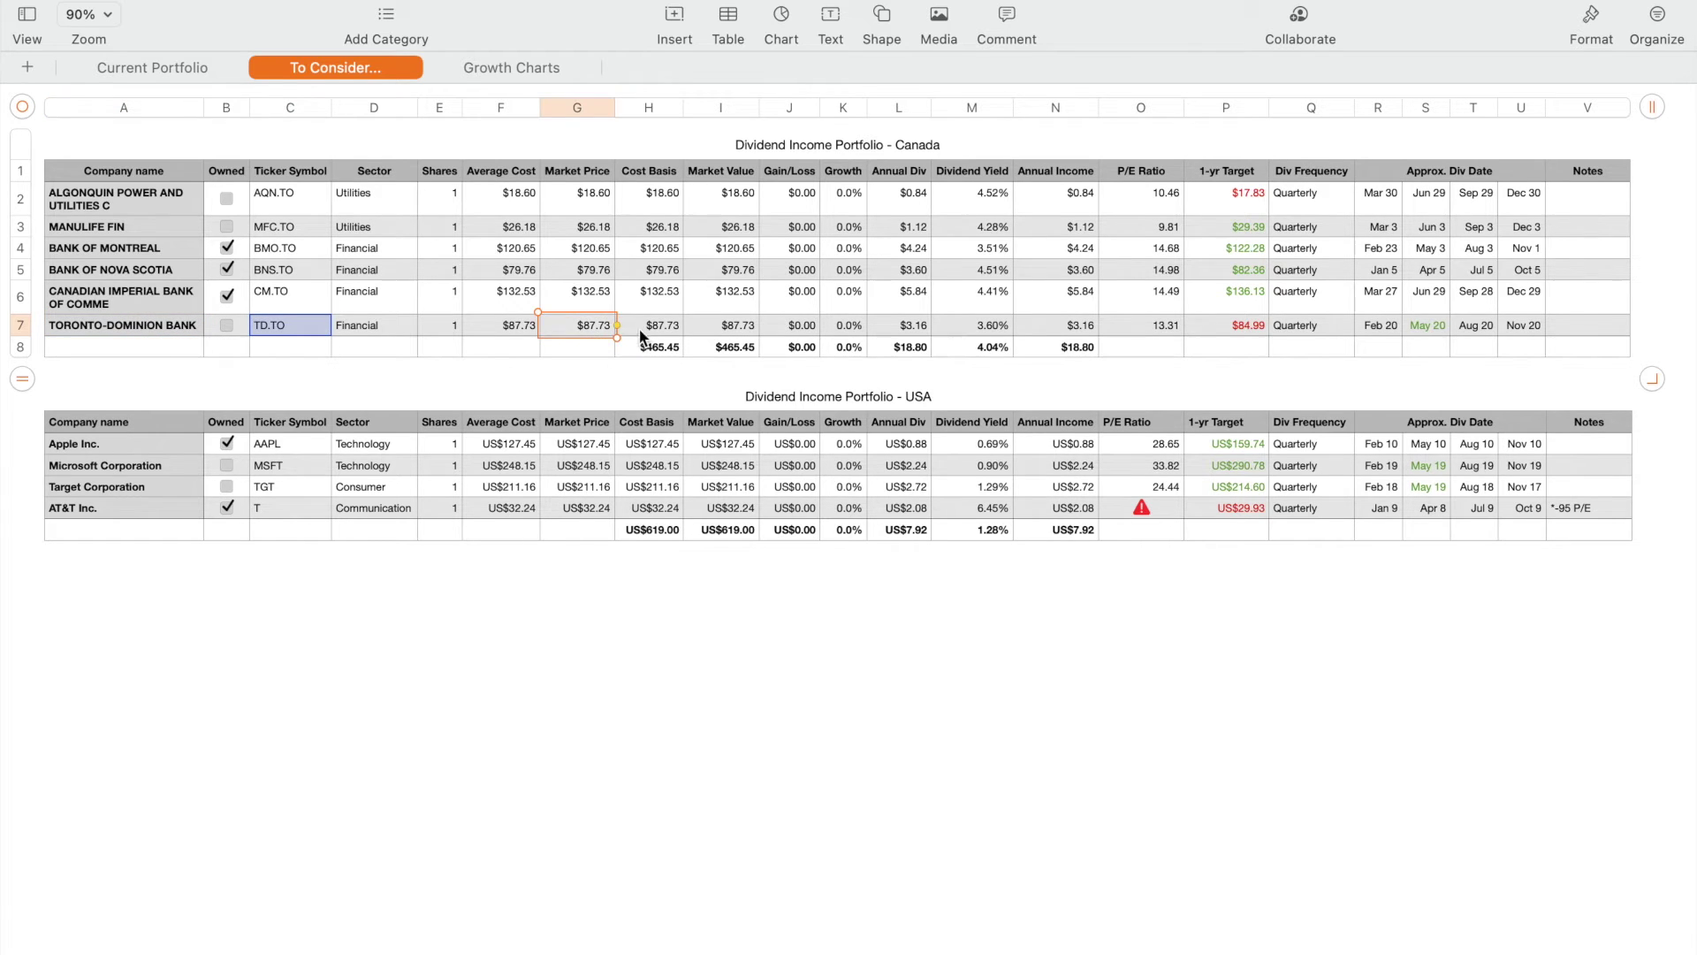
{"action": "left_click", "coordinate": [663, 332]}
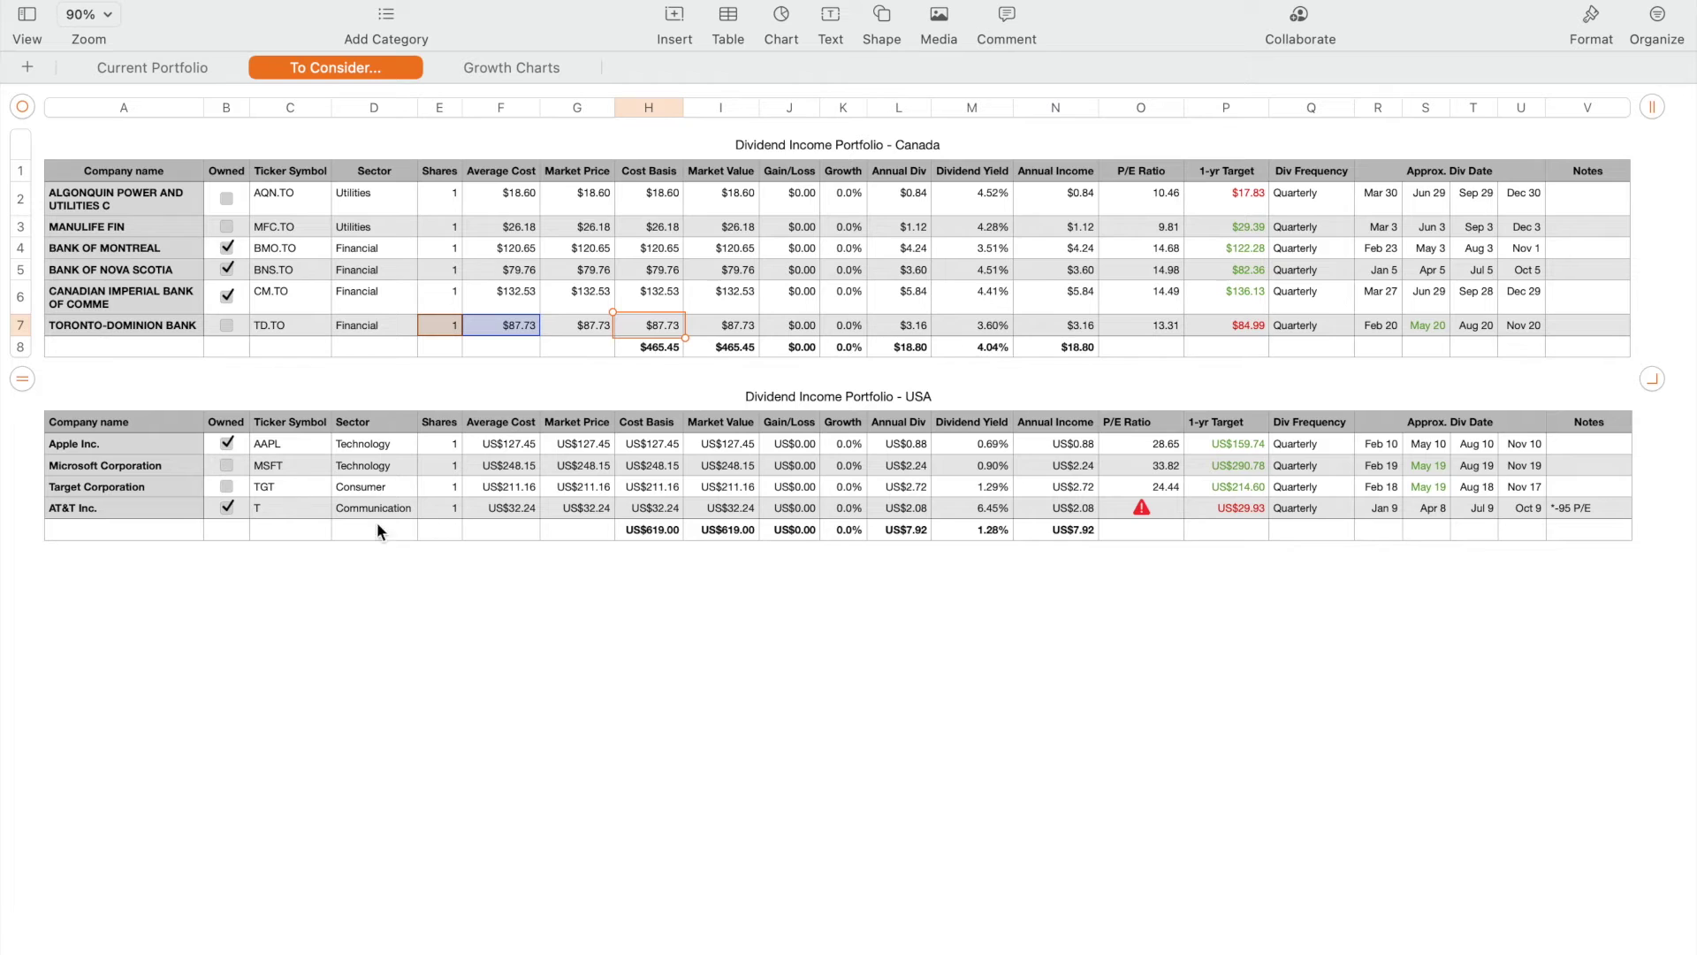
- Add a stock row below AT&T Inc. in the USA table with ticker symbol PG
{"action": "left_click", "coordinate": [151, 503]}
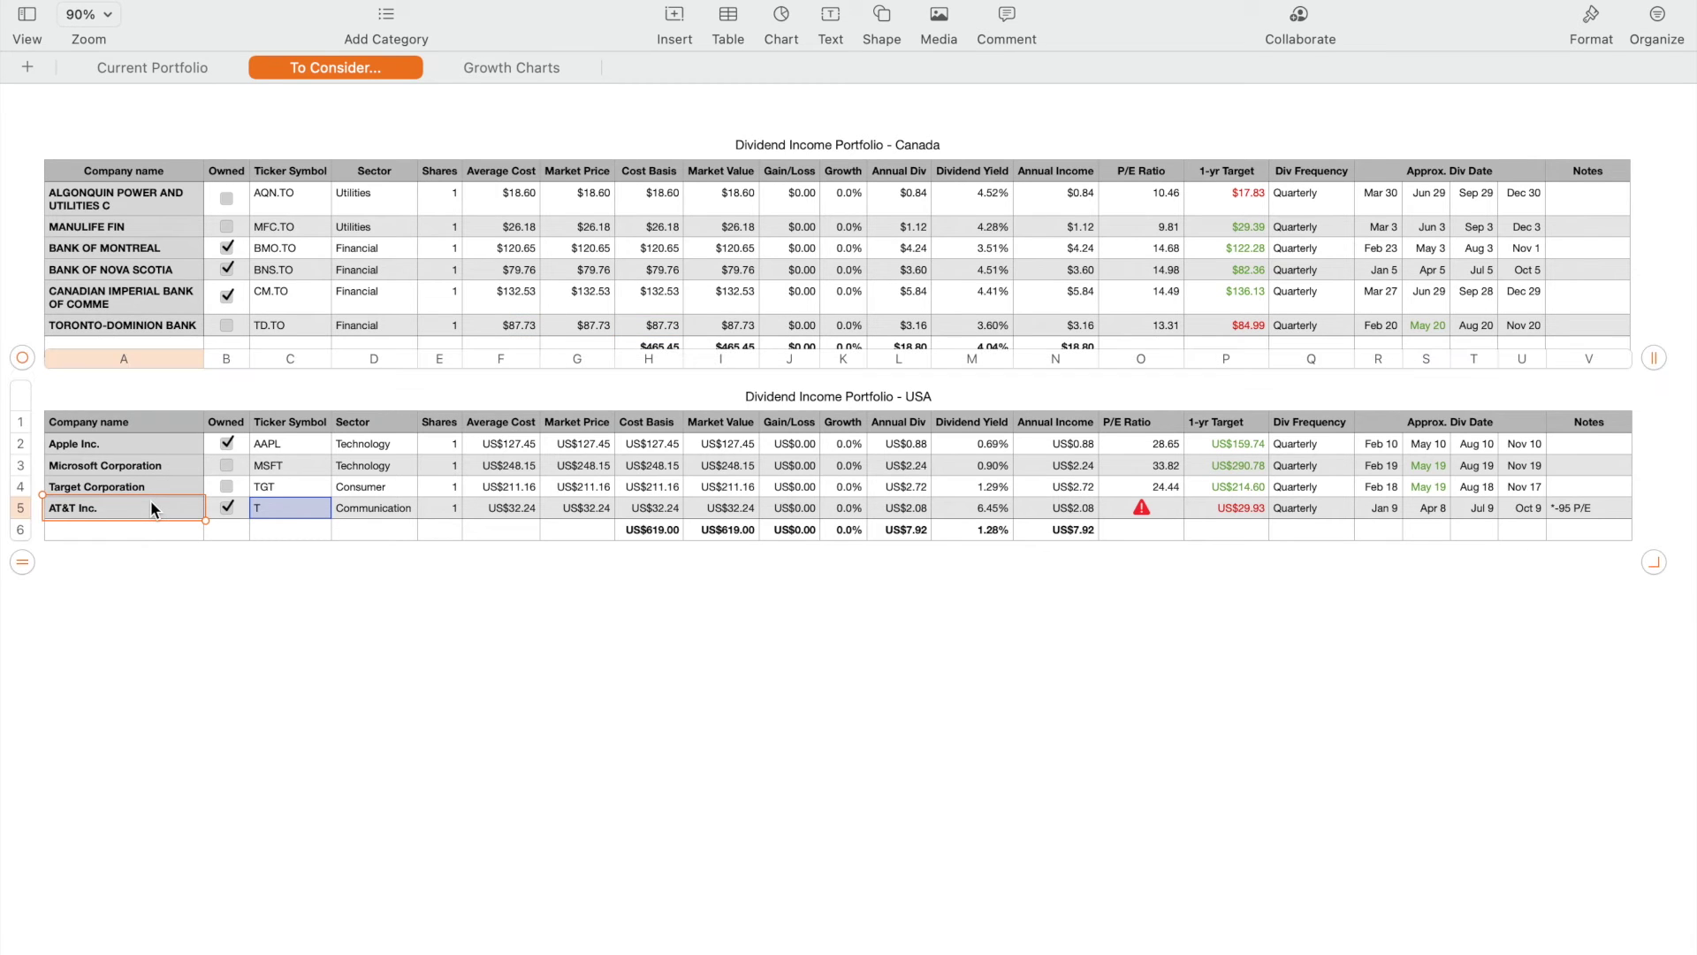
{"action": "left_click", "coordinate": [23, 566]}
{"action": "left_click", "coordinate": [290, 532]}
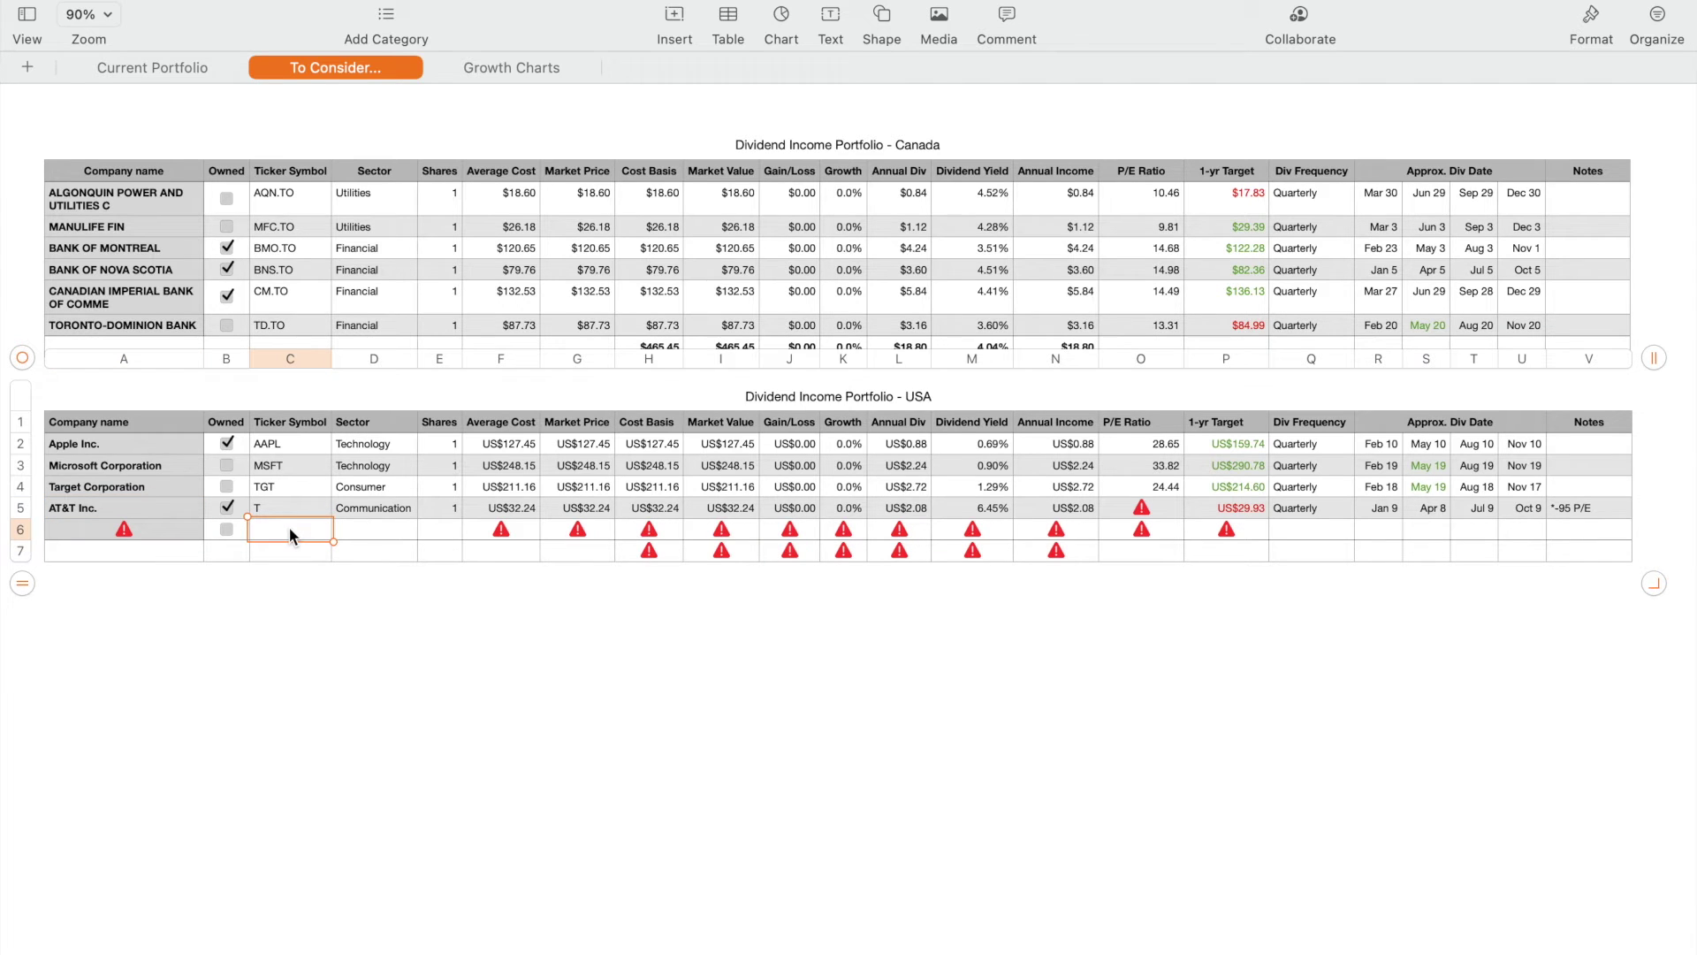
{"action": "type", "text": "PG"}
{"action": "key", "text": "Tab"}
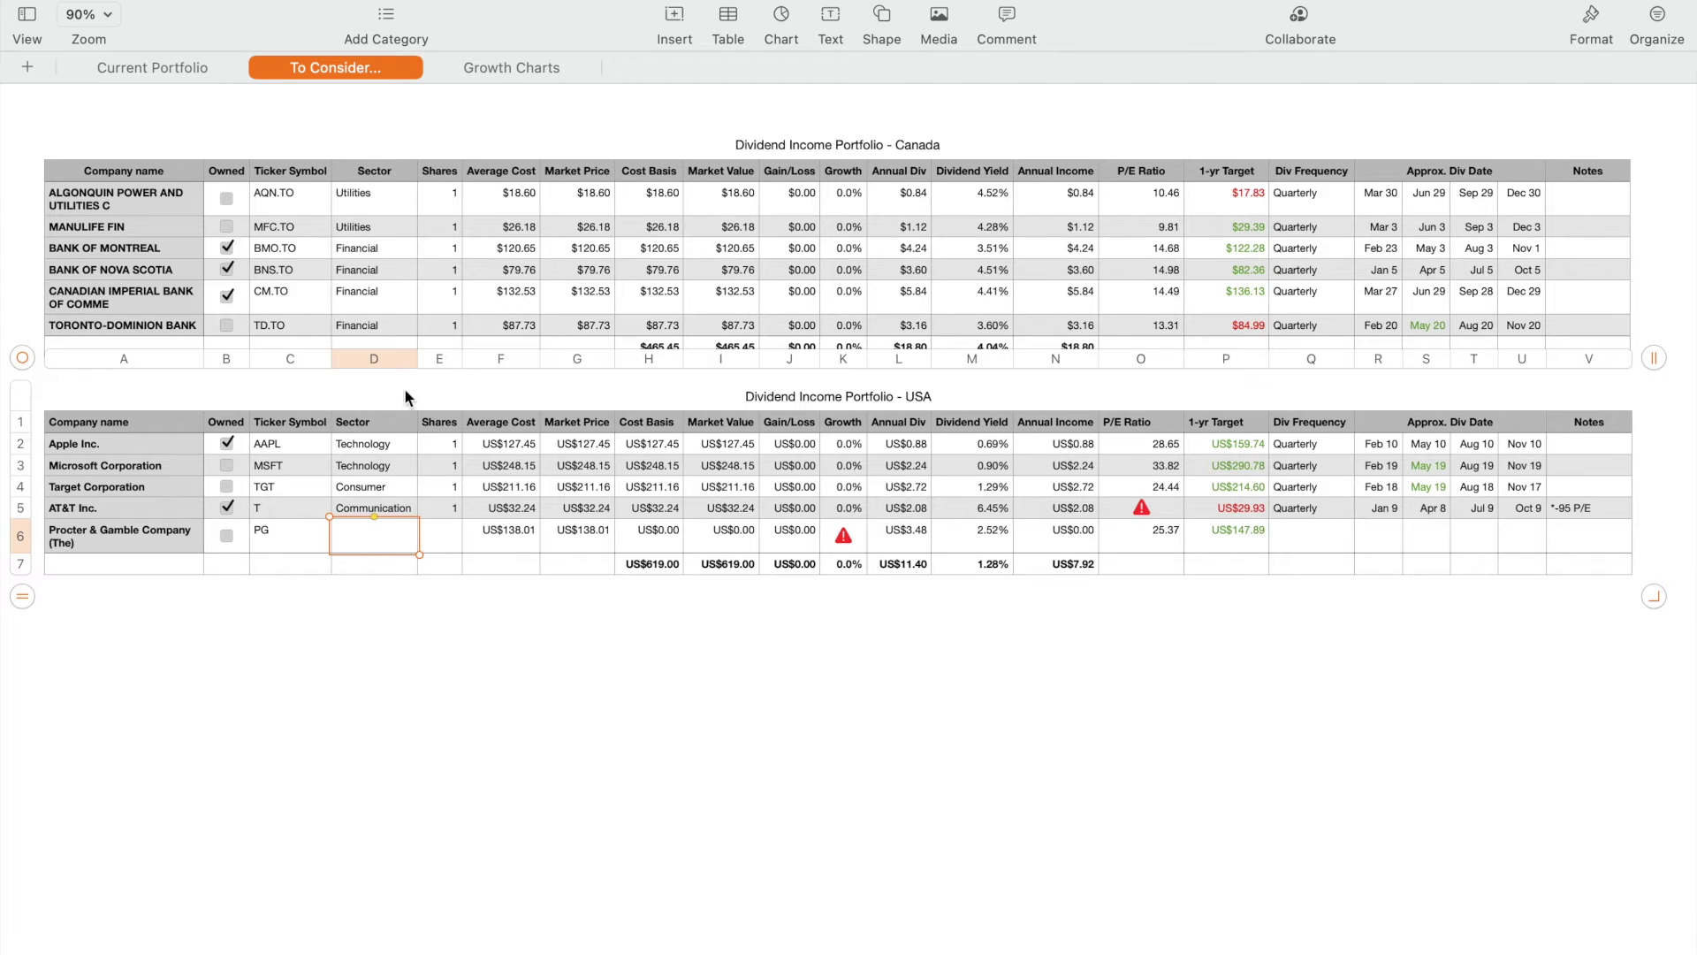
- Set the Procter & Gamble row's shares to 1 and its dividend frequency to Quarterly
{"action": "left_click", "coordinate": [434, 532]}
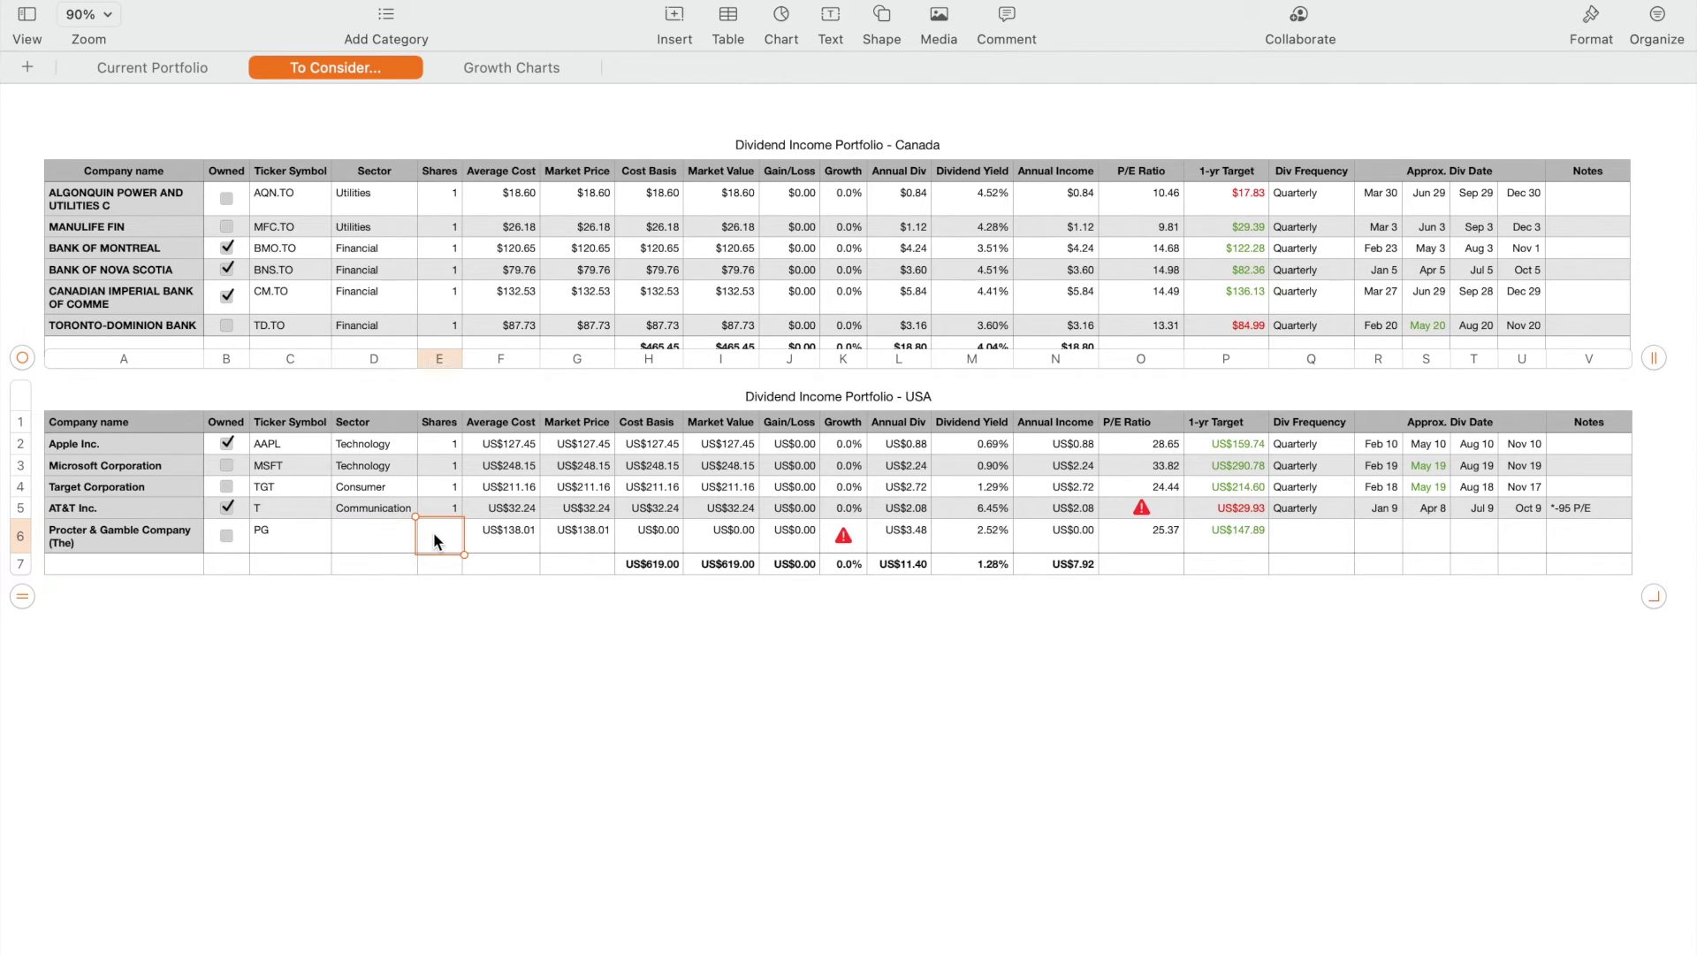
{"action": "type", "text": "1"}
{"action": "left_click", "coordinate": [447, 558]}
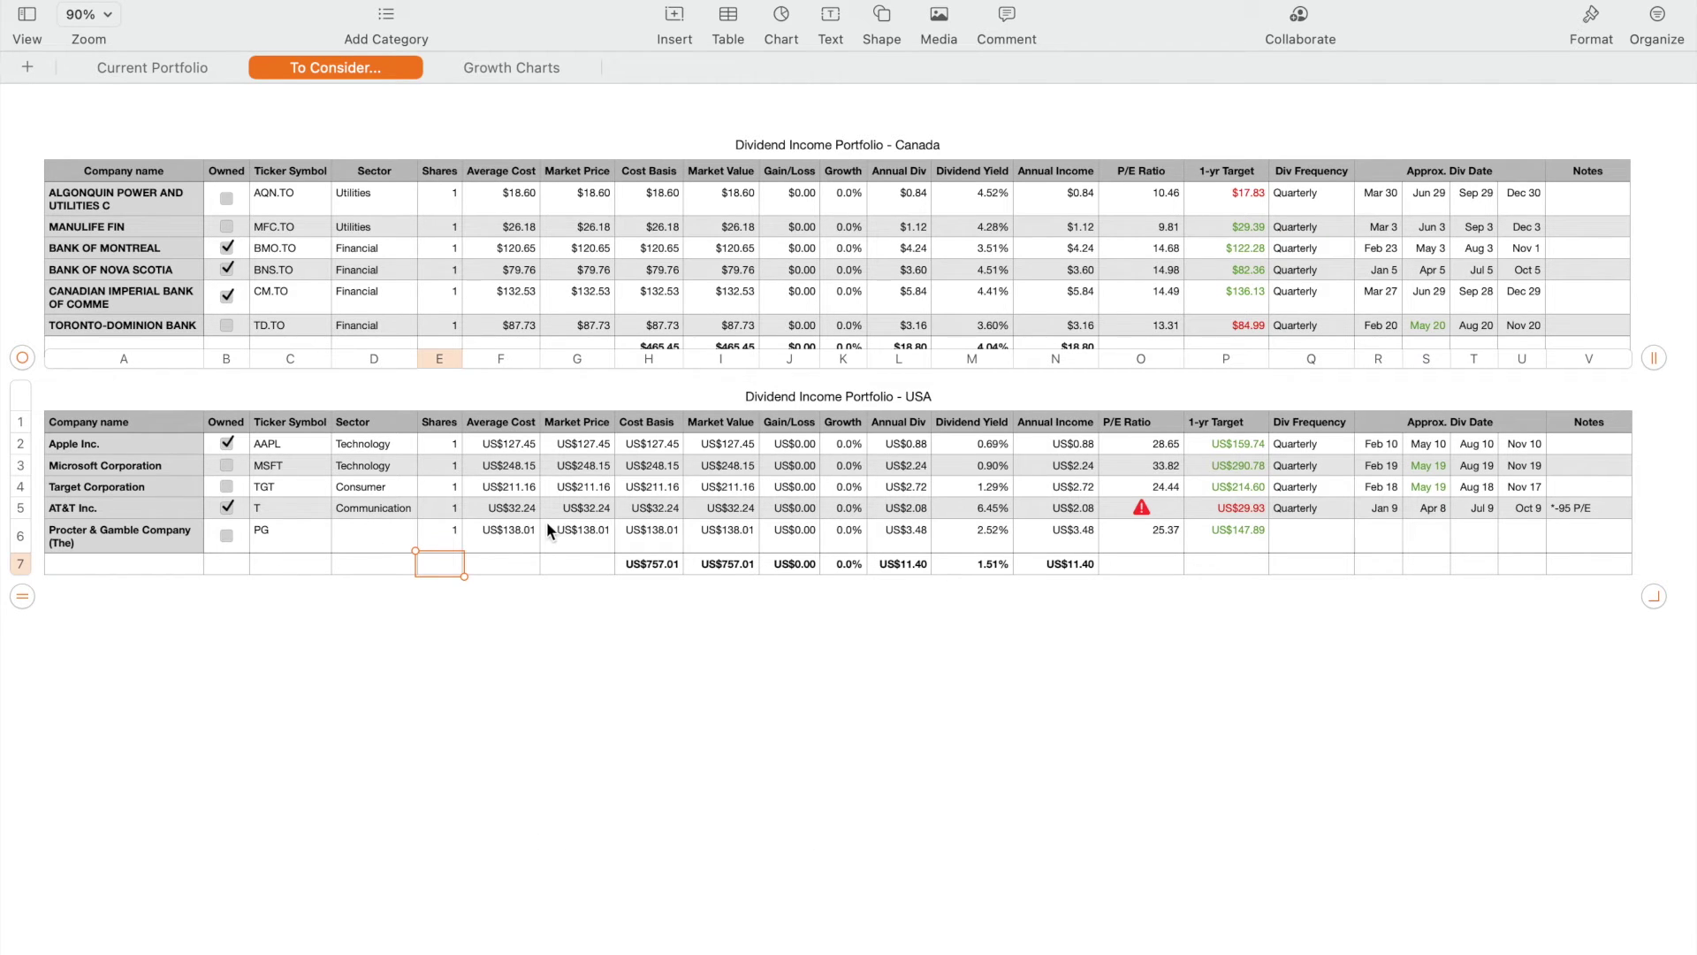
{"action": "left_click", "coordinate": [1324, 533]}
{"action": "type", "text": "Quar"}
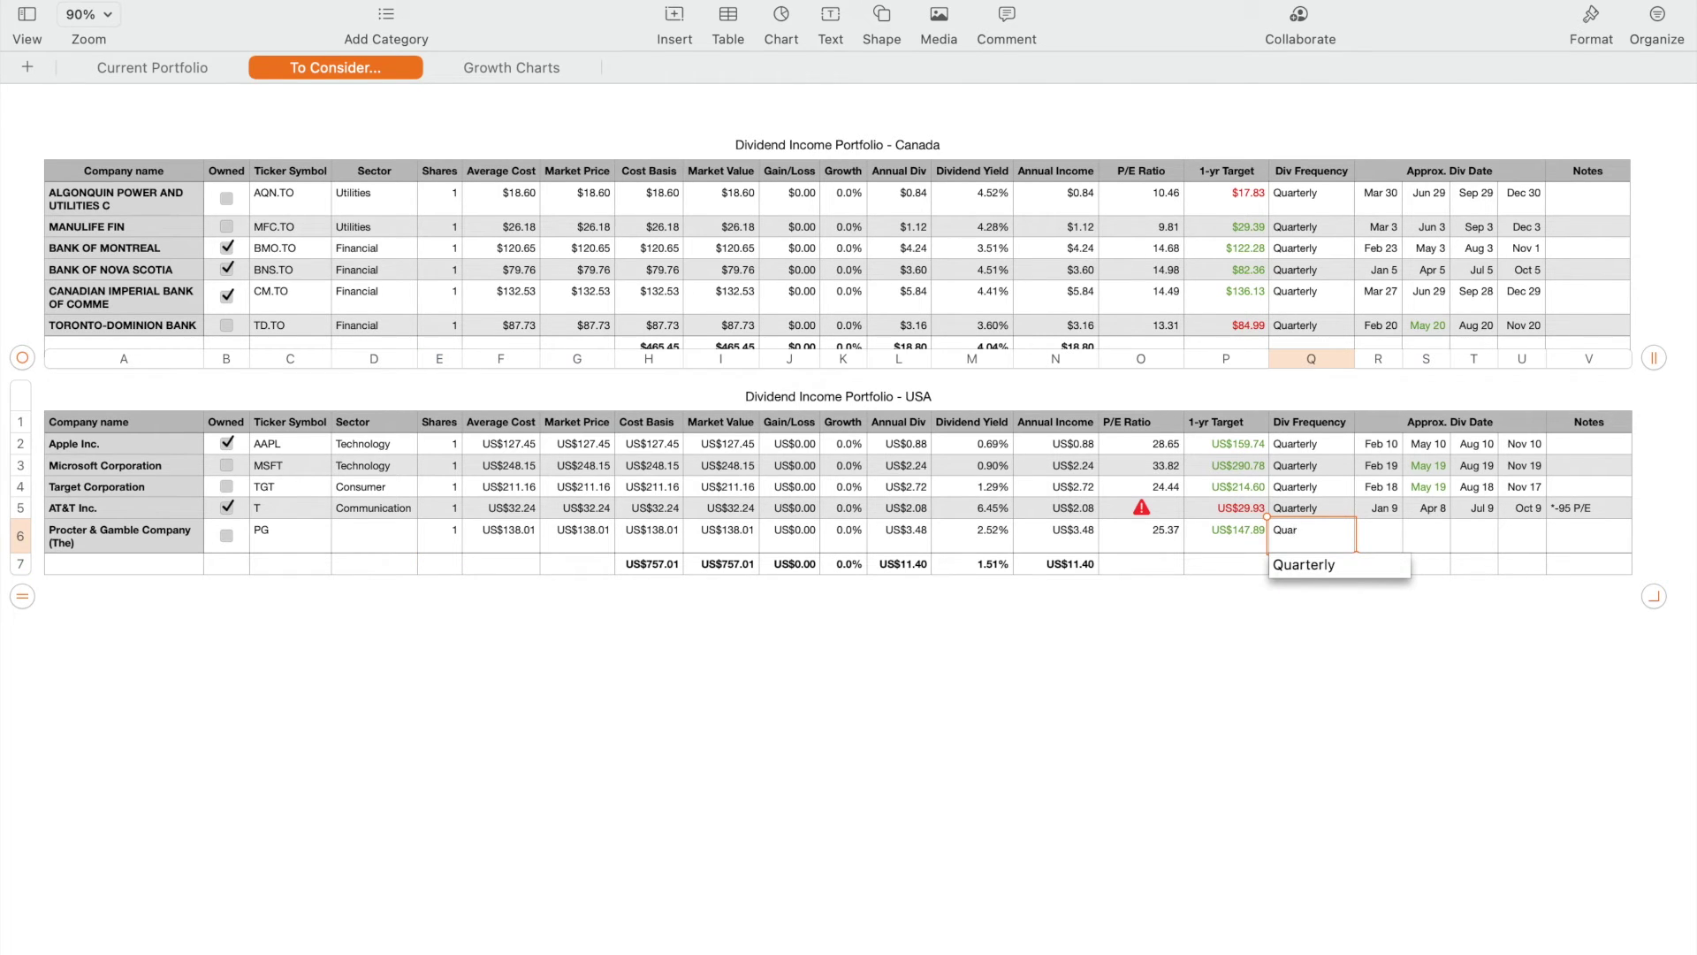
{"action": "key", "text": "Return"}
{"action": "key", "text": "Tab"}
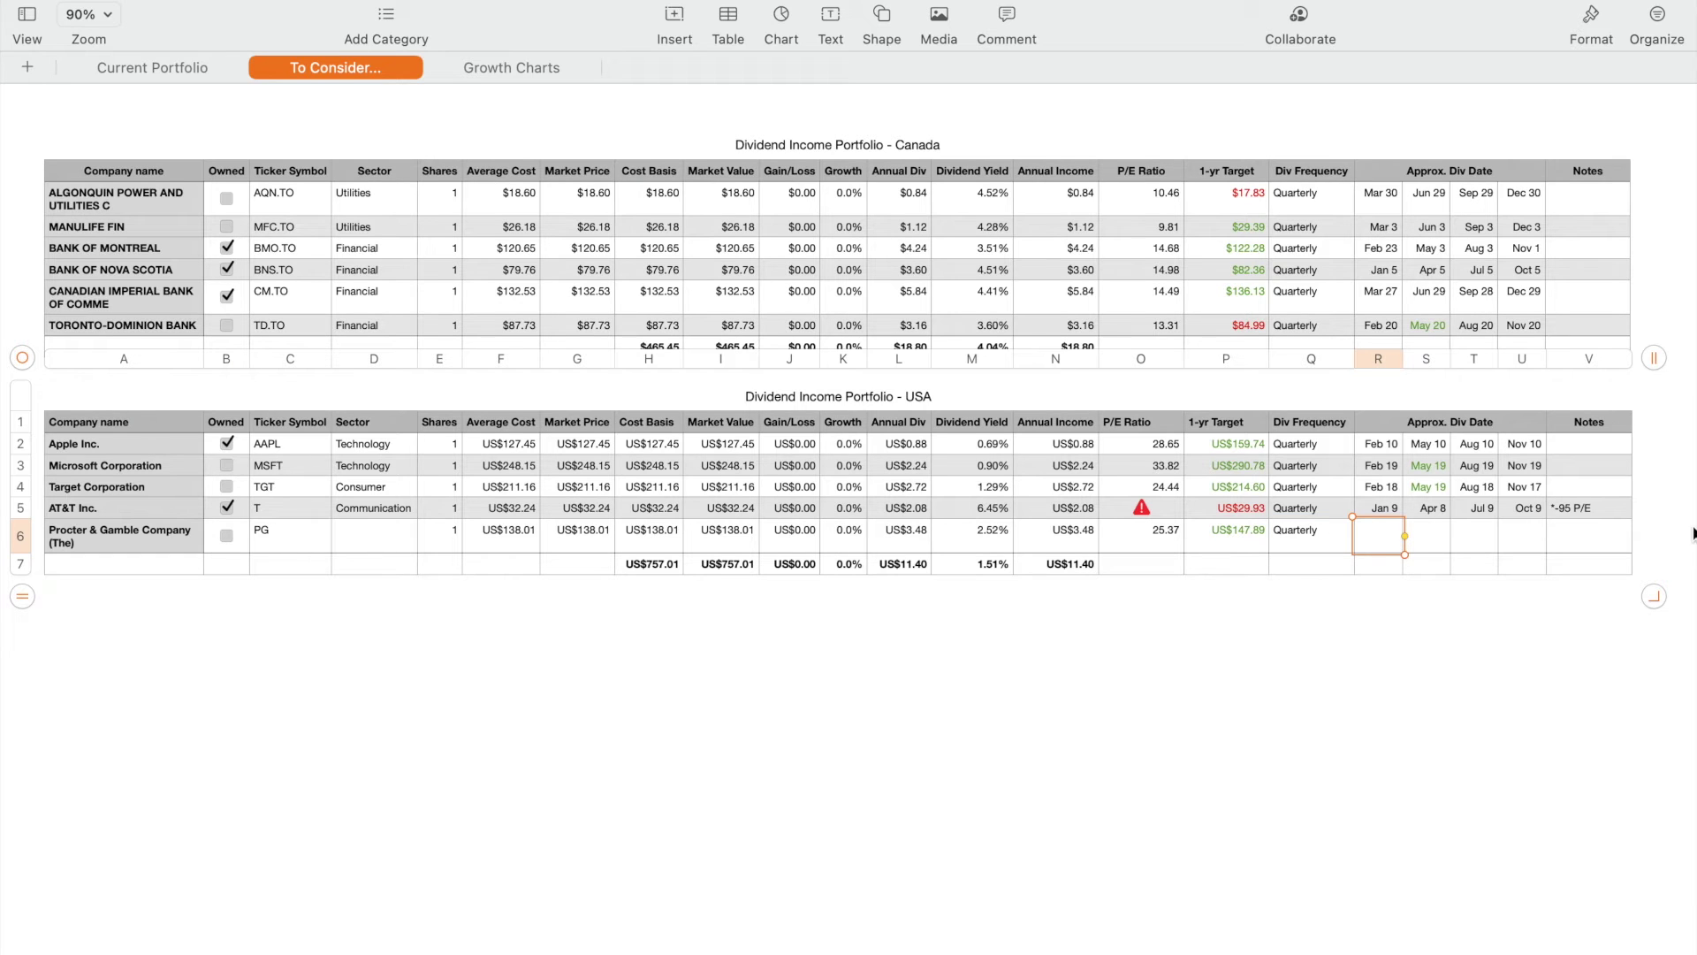
- Check AT&T's P/E ratio cell and its note, and the empty Procter & Gamble notes cell
{"action": "left_click", "coordinate": [1174, 506]}
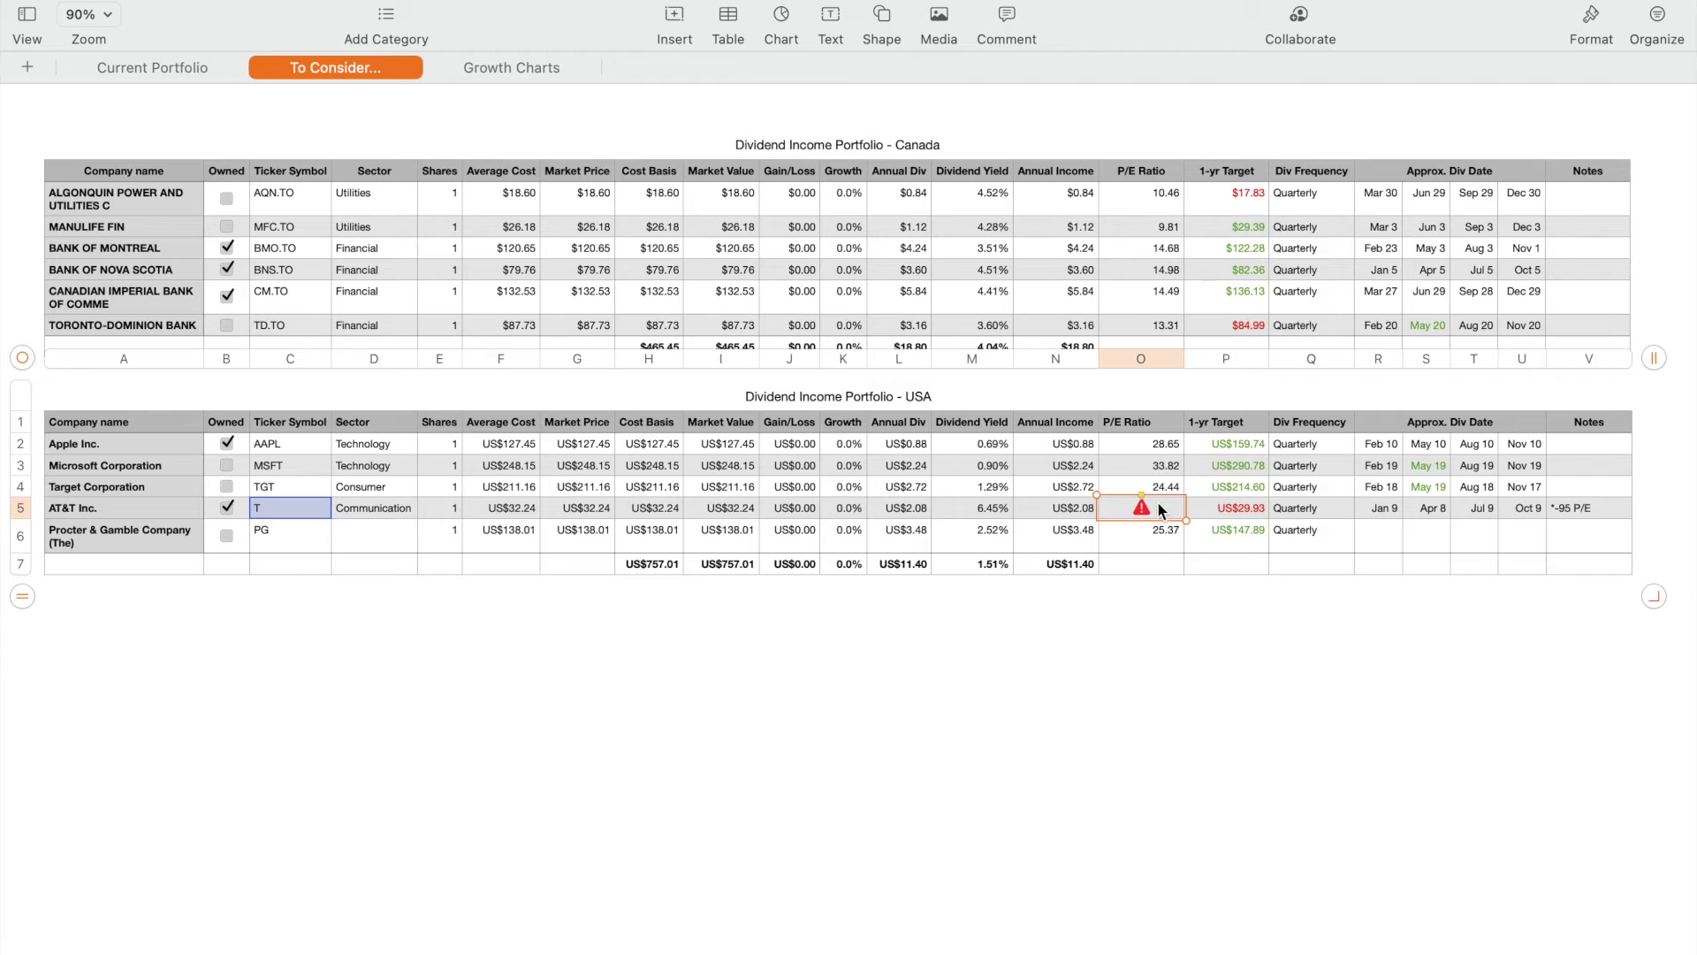
{"action": "left_click", "coordinate": [1605, 510]}
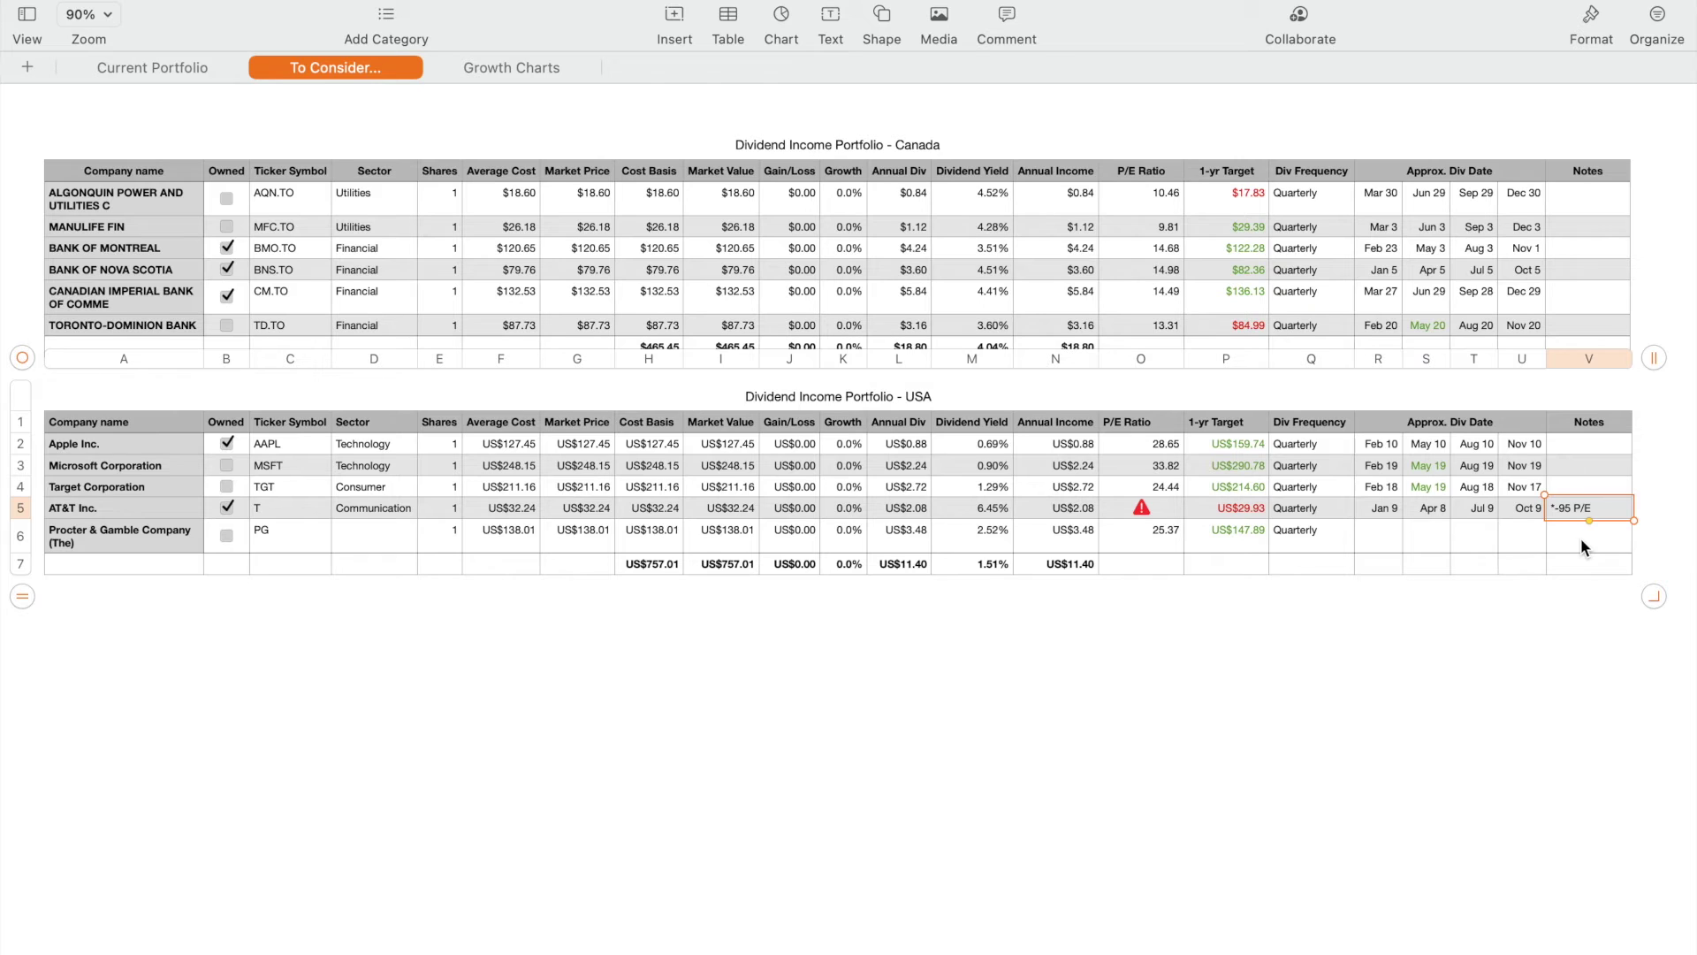
{"action": "left_click", "coordinate": [1581, 541]}
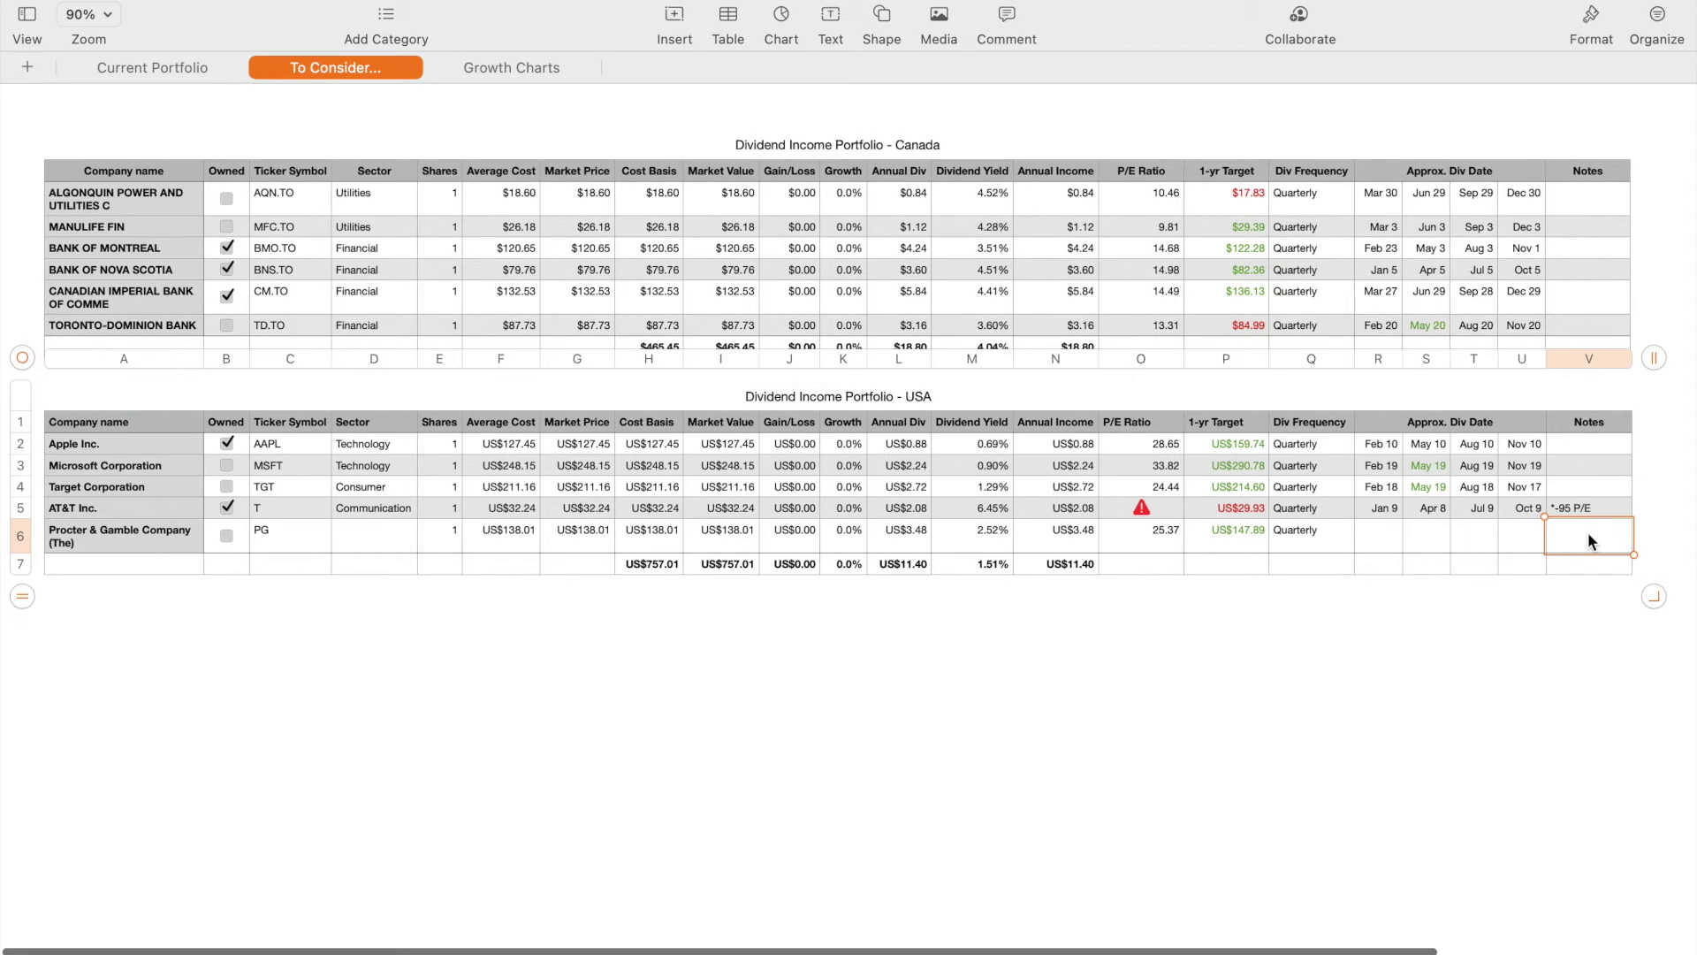
- Mark Toronto-Dominion Bank as owned in the Canada table of stocks to consider
{"action": "left_click", "coordinate": [1347, 650]}
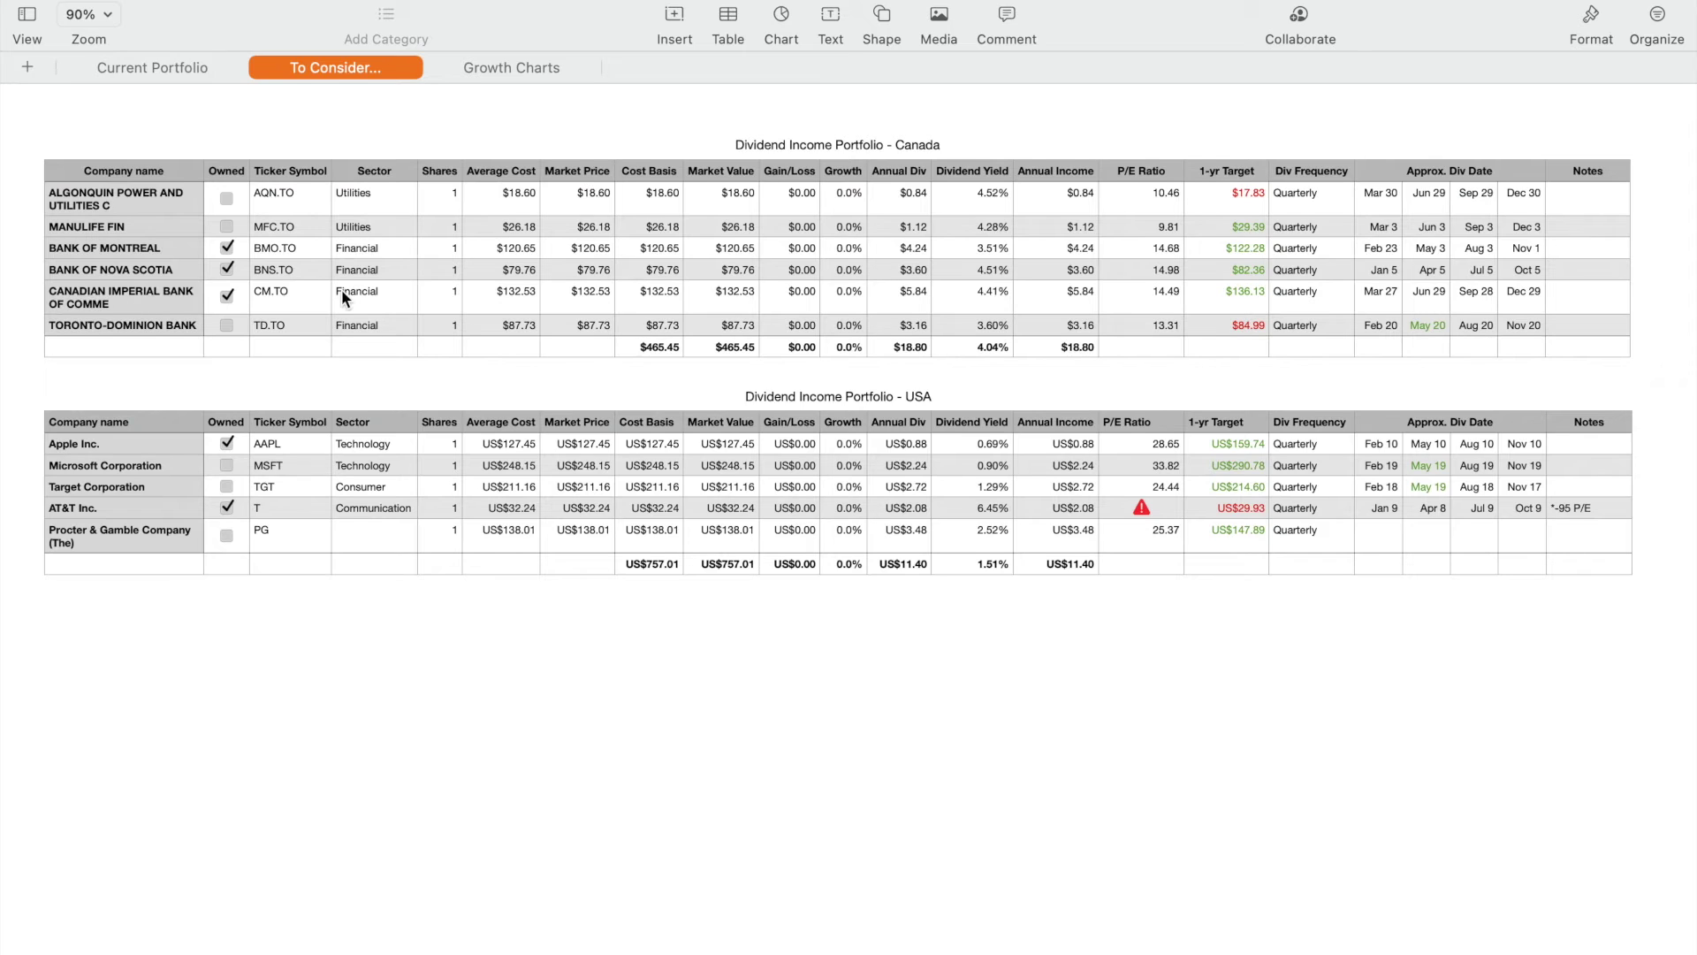
{"action": "left_click", "coordinate": [226, 325]}
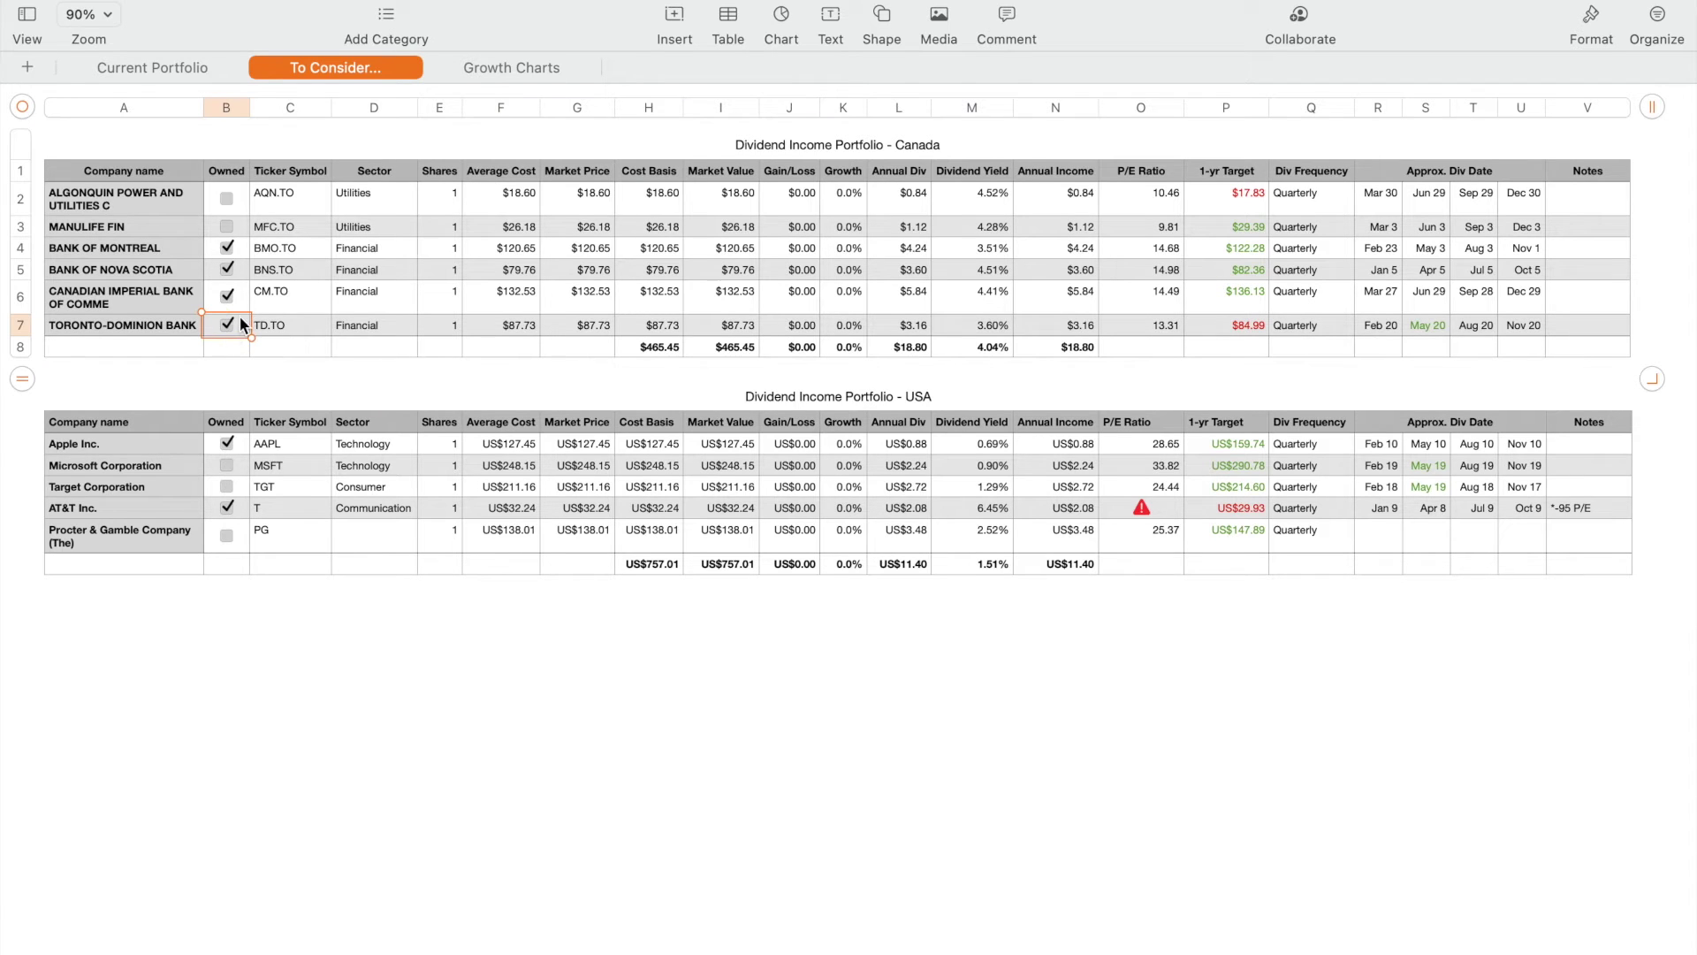
- Add a row for ticker symbol TD.TO below Canadian Imperial Bank of Commerce in the current portfolio's Canada table
{"action": "left_click", "coordinate": [140, 68]}
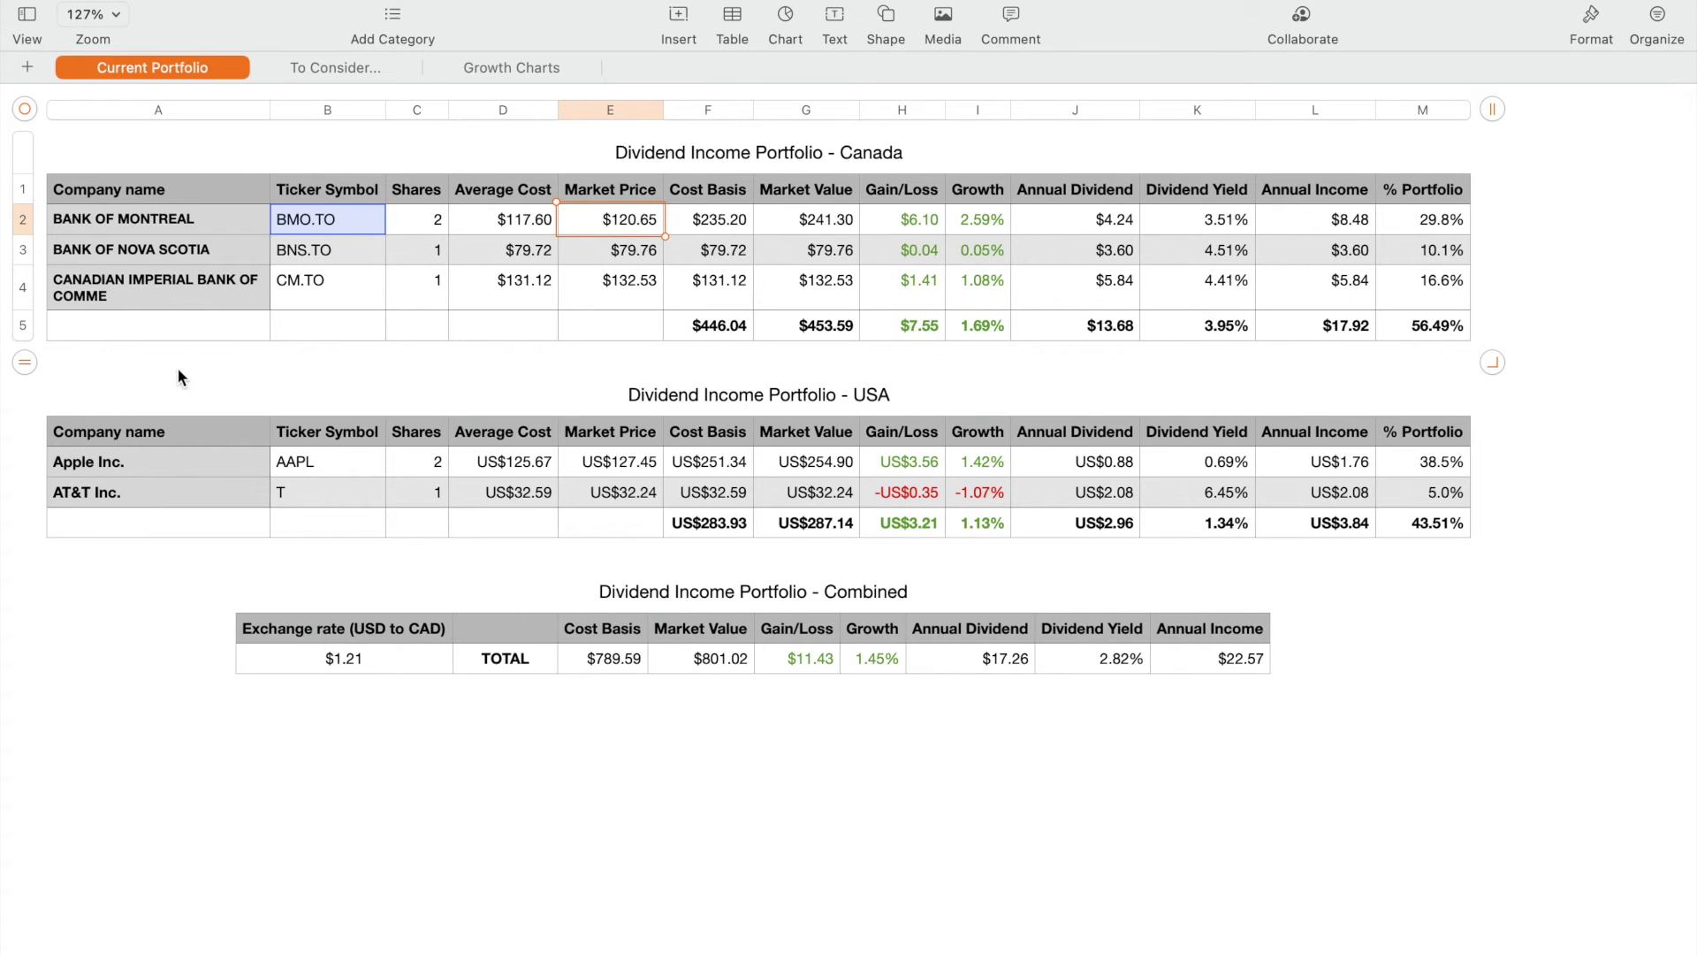
{"action": "left_click", "coordinate": [23, 364]}
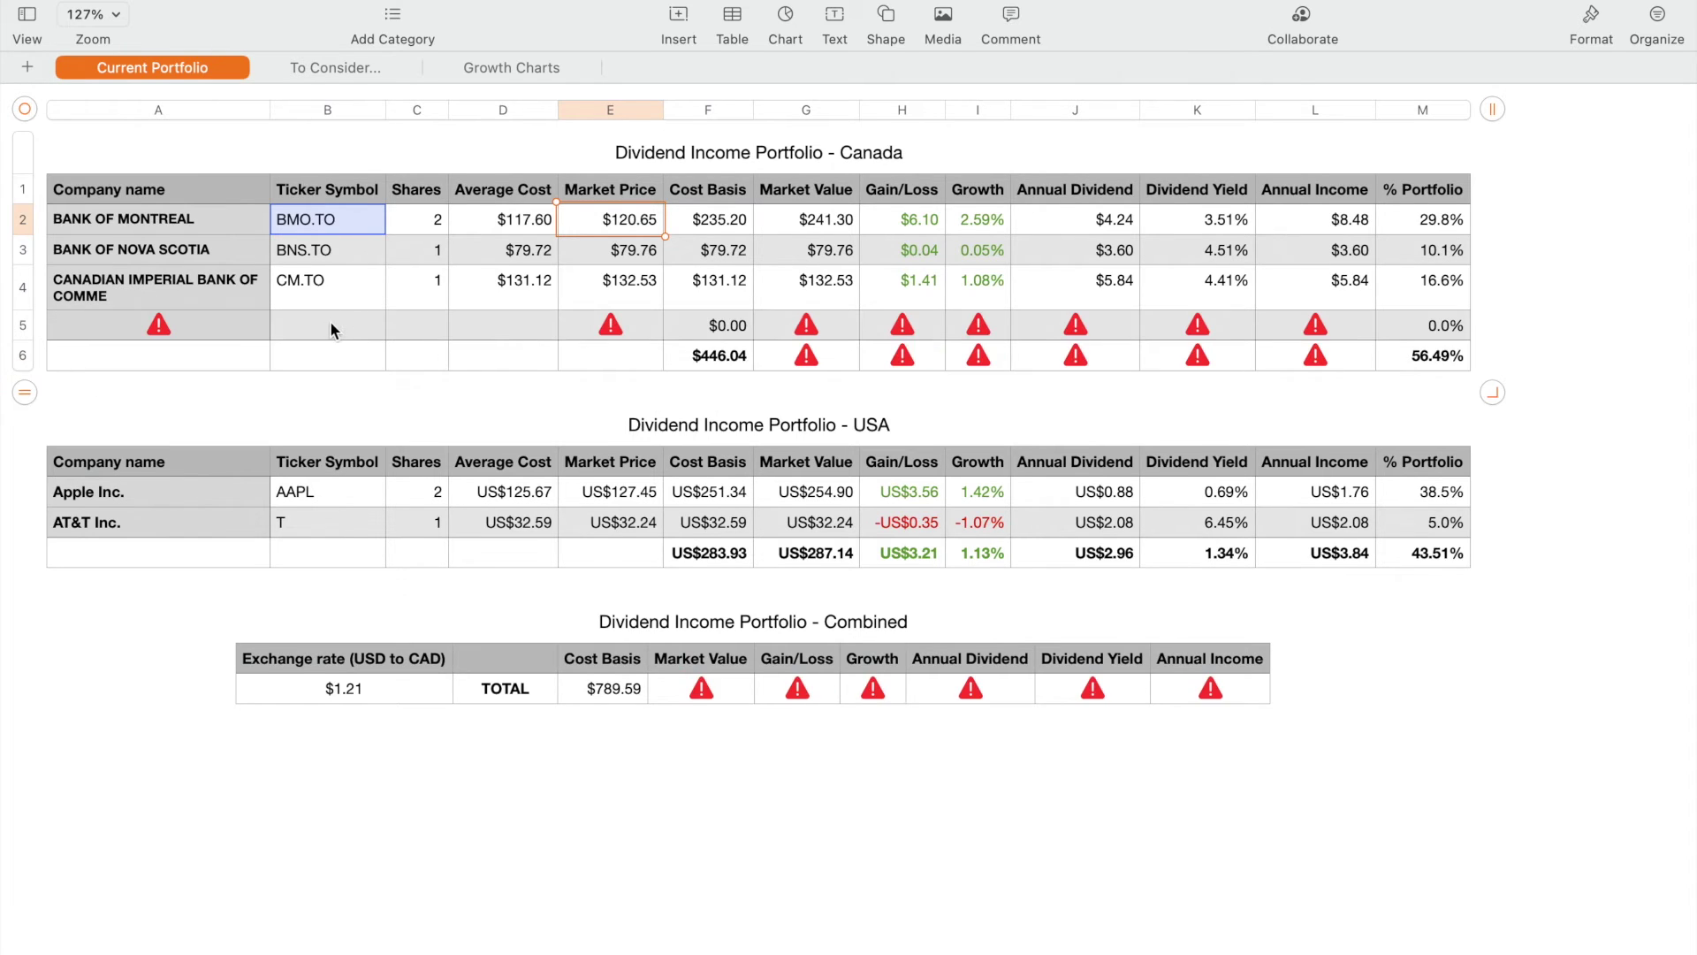
{"action": "left_click", "coordinate": [331, 327]}
{"action": "type", "text": "TD."}
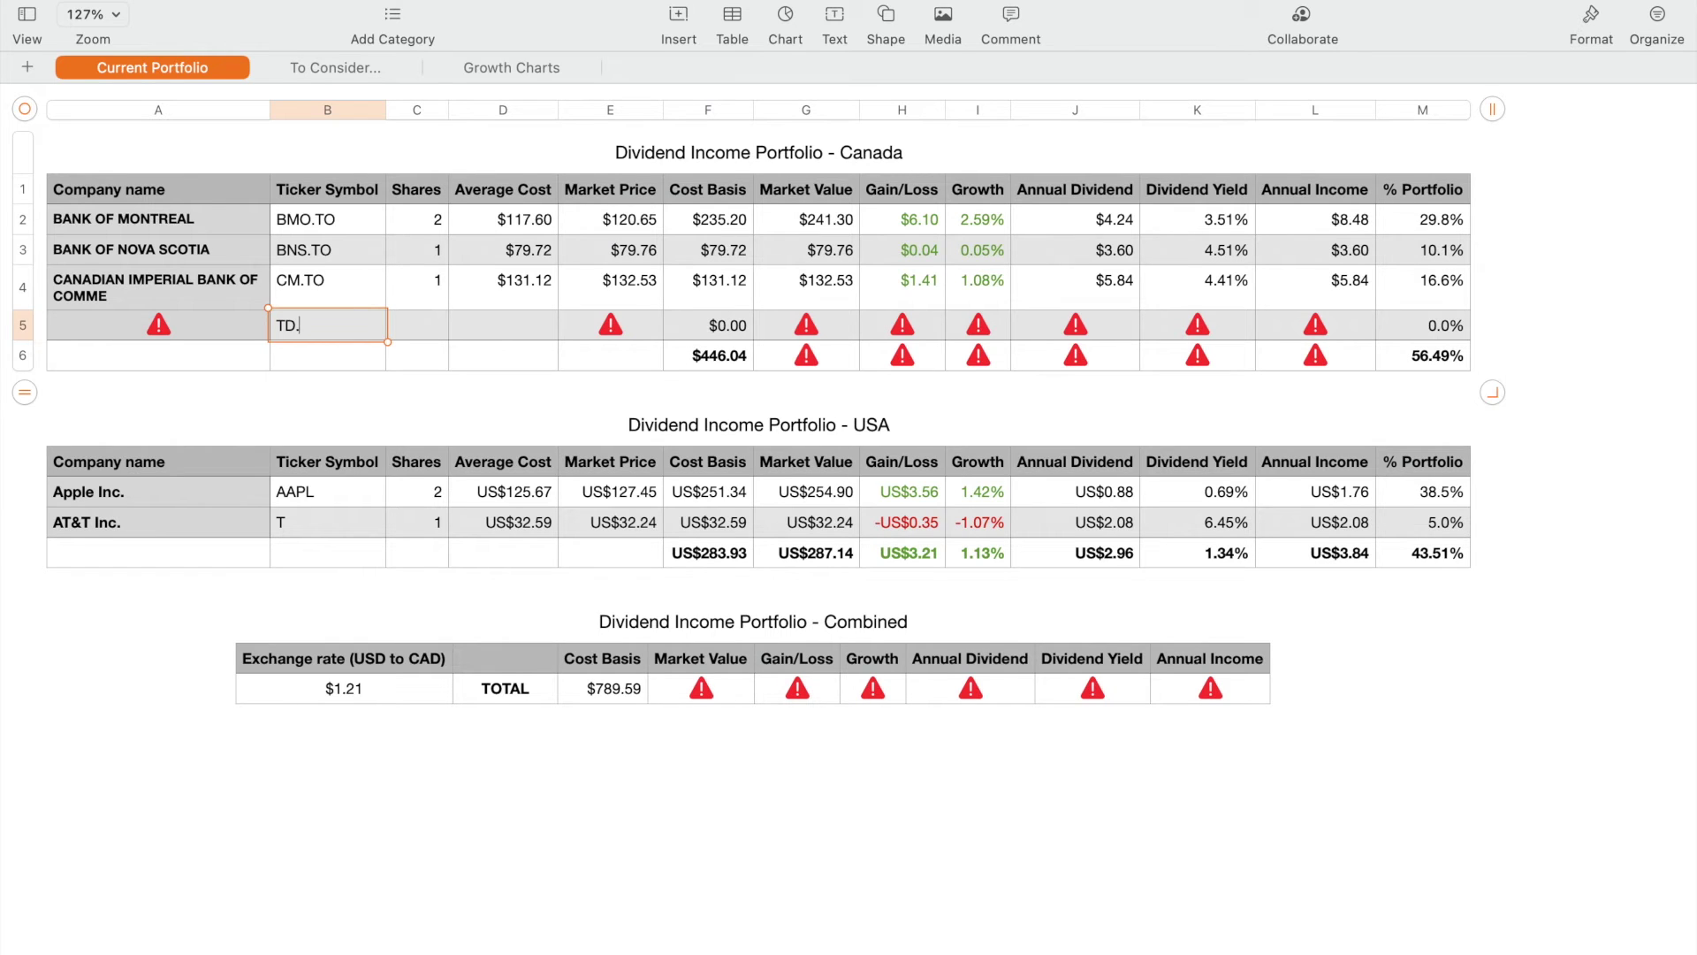
{"action": "type", "text": "TO"}
{"action": "key", "text": "Tab"}
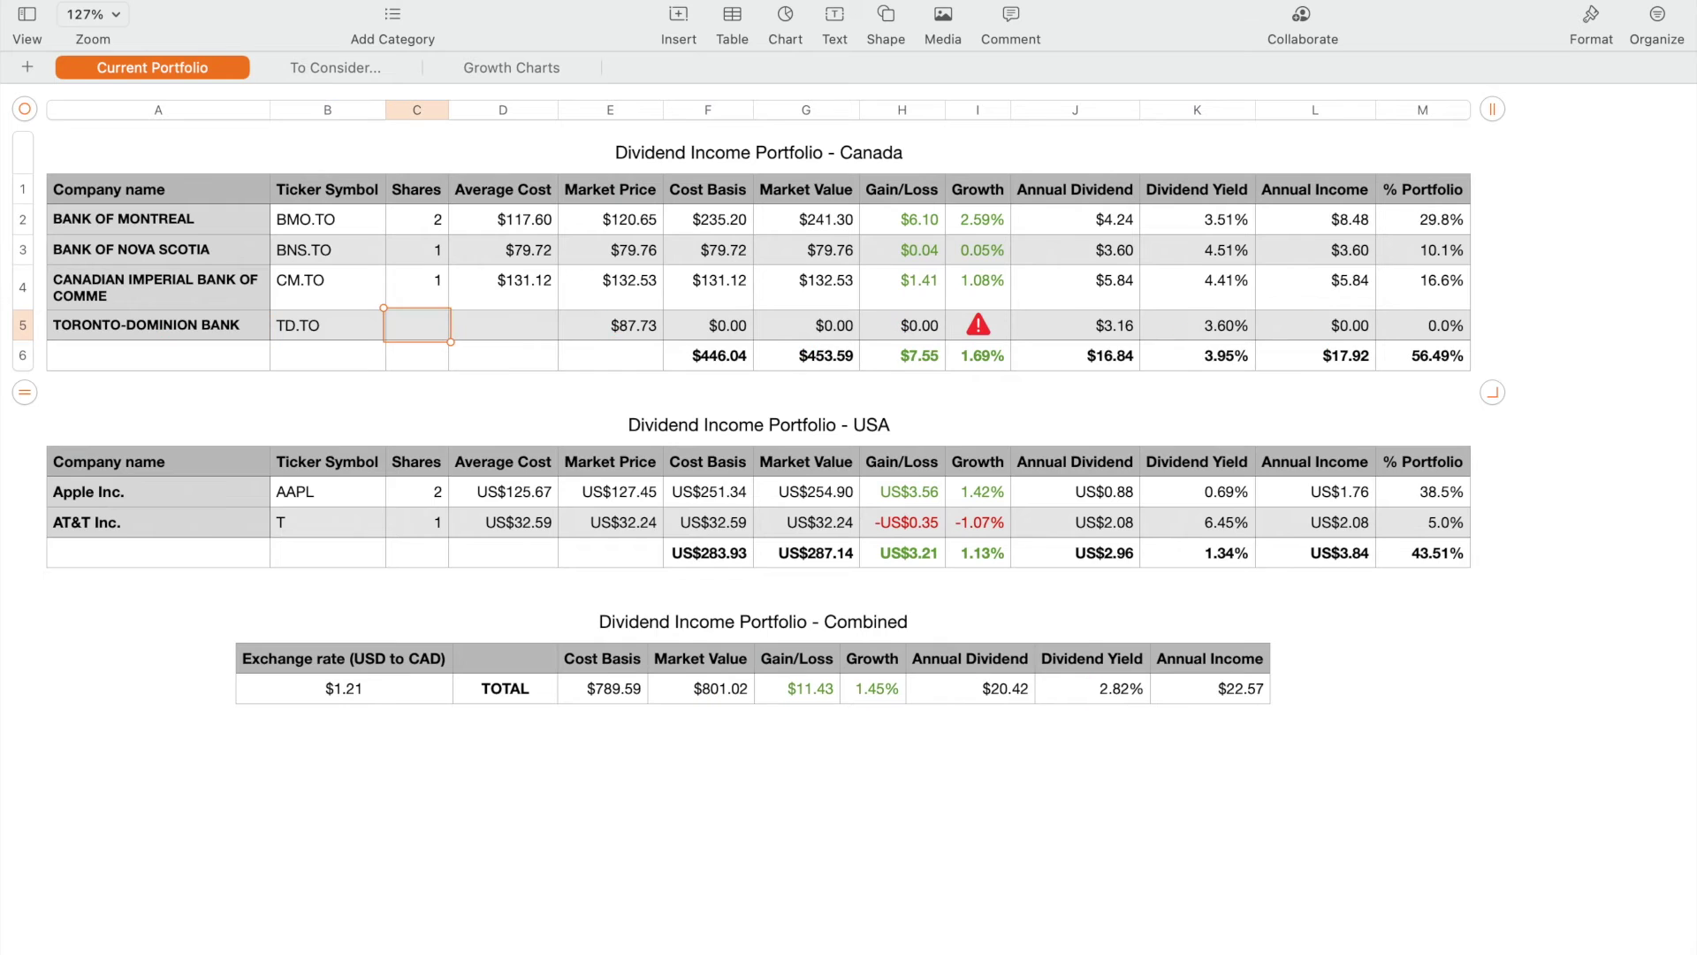
- Set the Toronto-Dominion Bank holding's shares to 1 and its average cost to $86.53
{"action": "type", "text": "1"}
{"action": "key", "text": "Tab"}
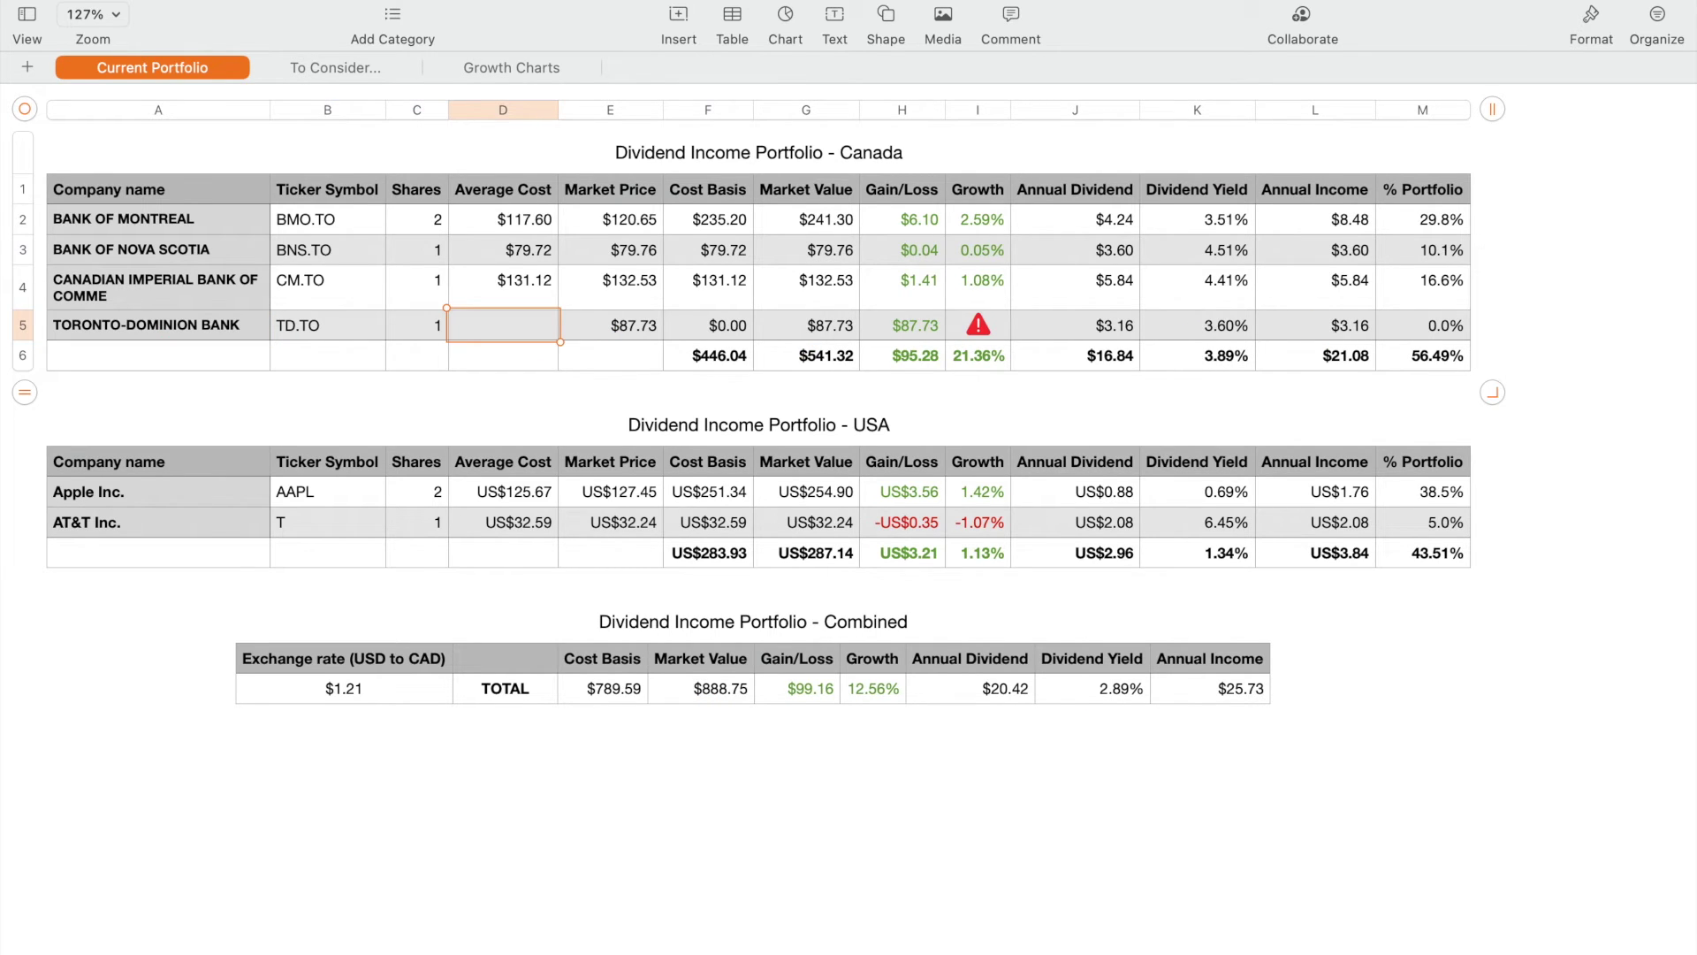
{"action": "type", "text": "86.53"}
{"action": "key", "text": "Tab"}
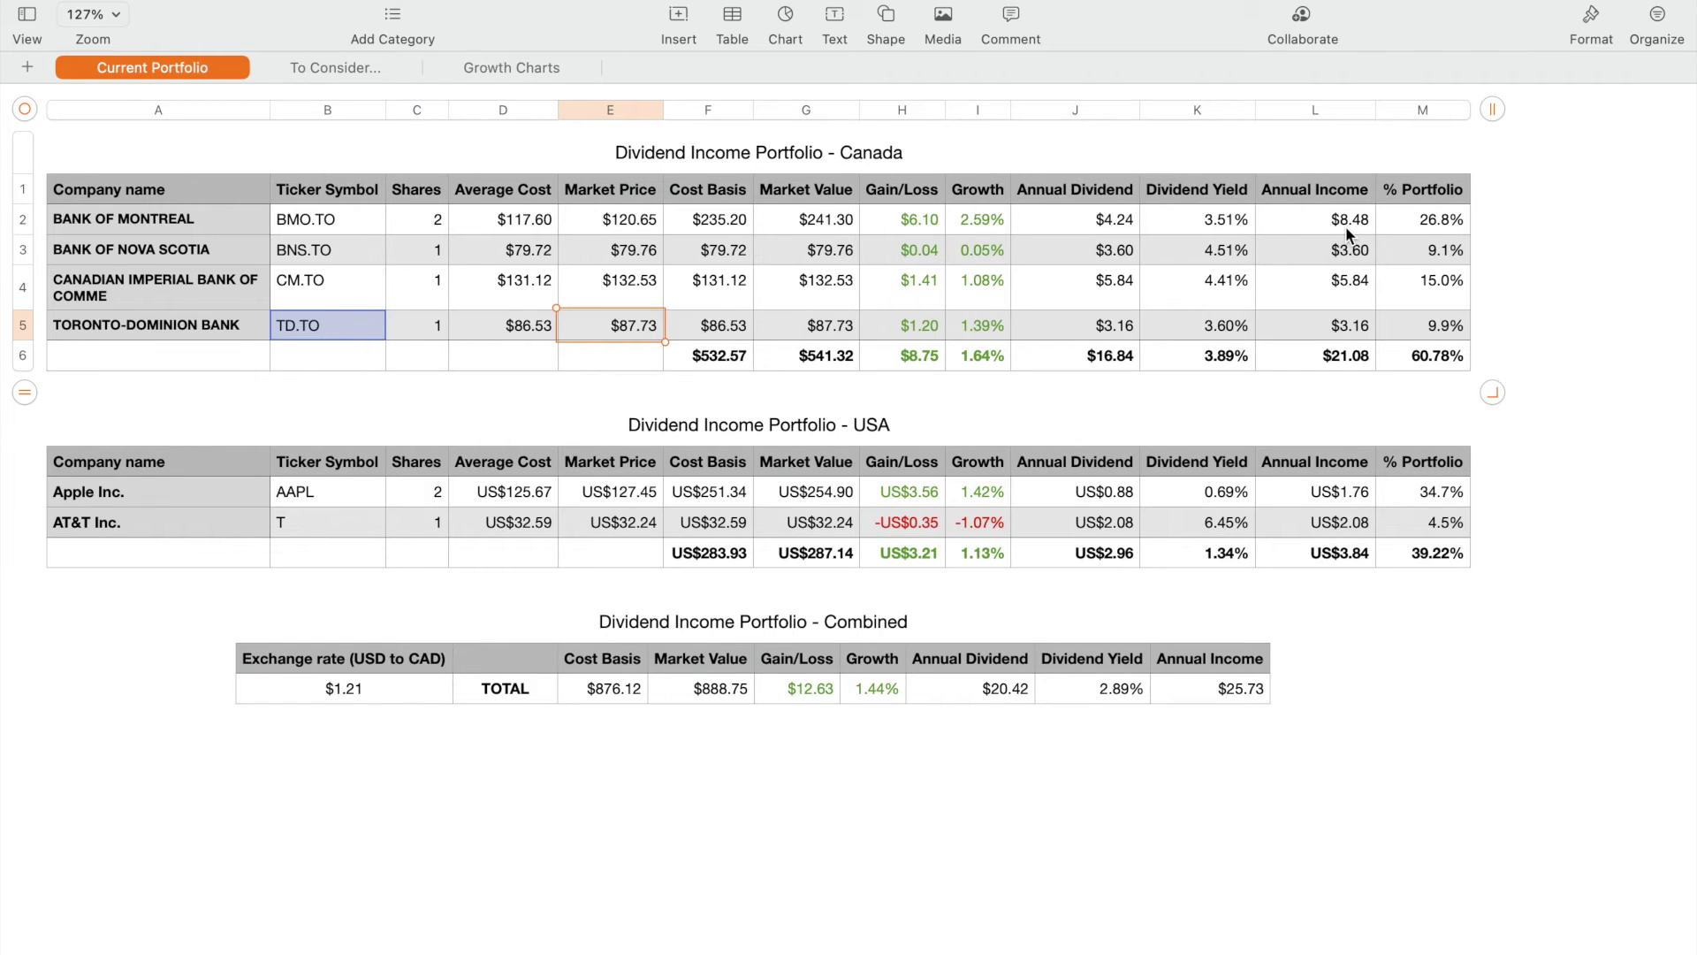
- Check Bank of Montreal's annual dividend and income, and the growth and income totals in the Combined table
{"action": "left_click", "coordinate": [1092, 221]}
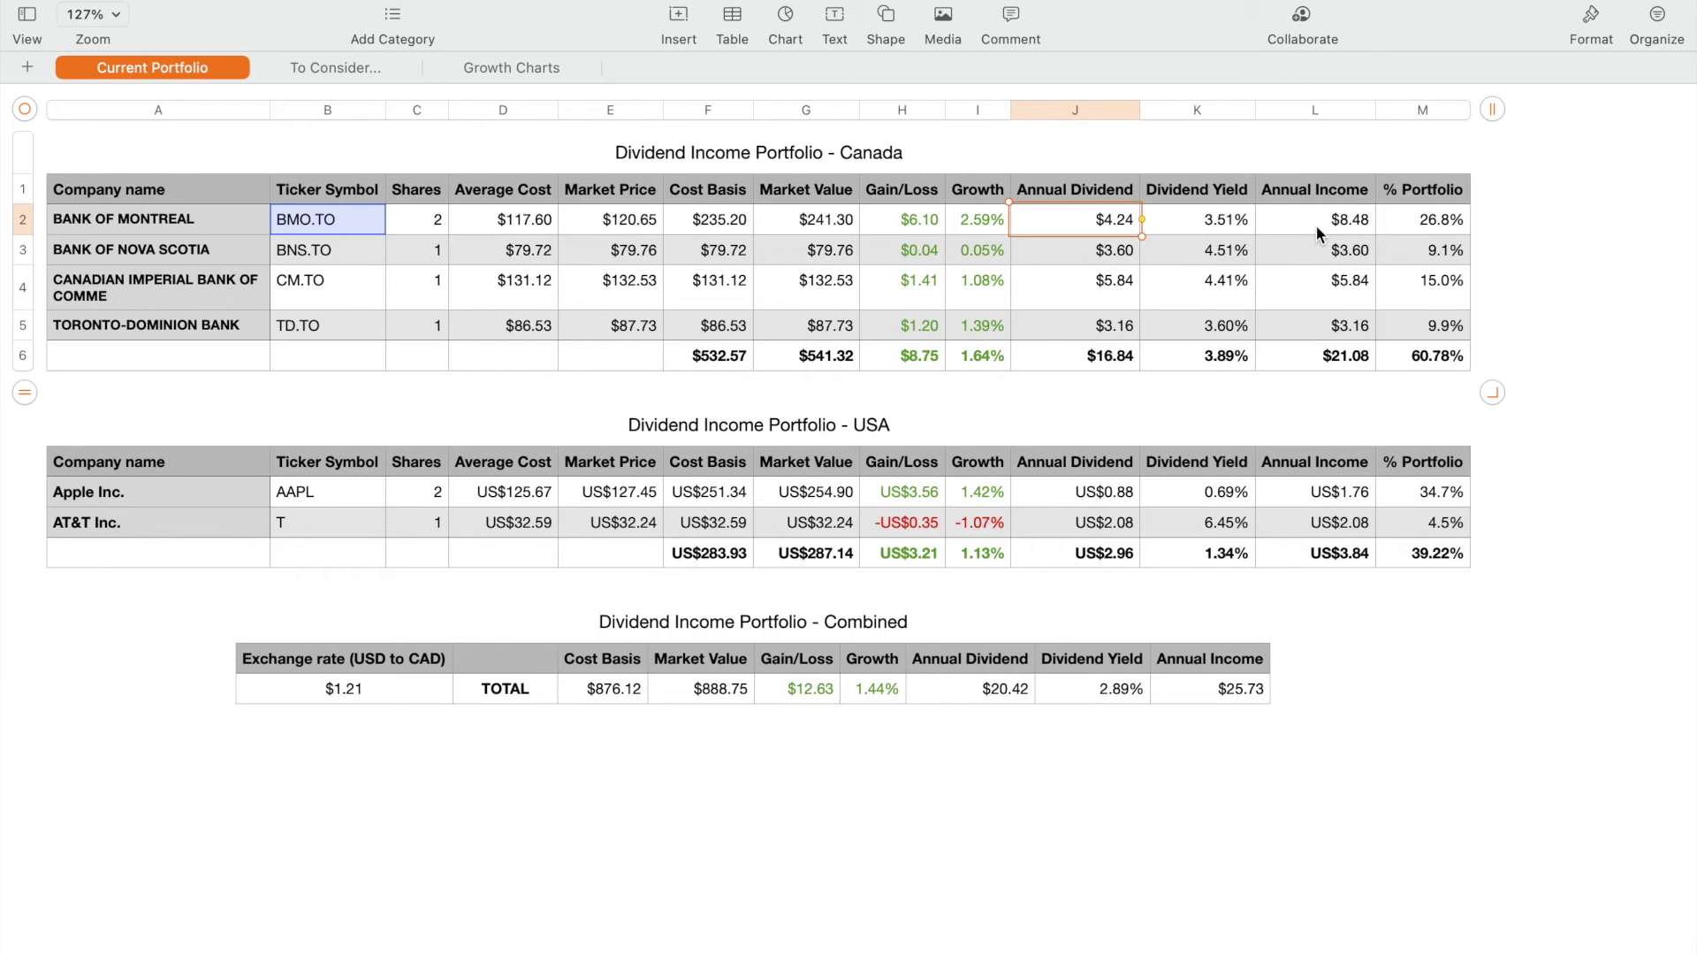
{"action": "scroll", "coordinate": [1167, 260], "scroll_direction": "up", "scroll_amount": 1}
{"action": "left_click", "coordinate": [870, 659]}
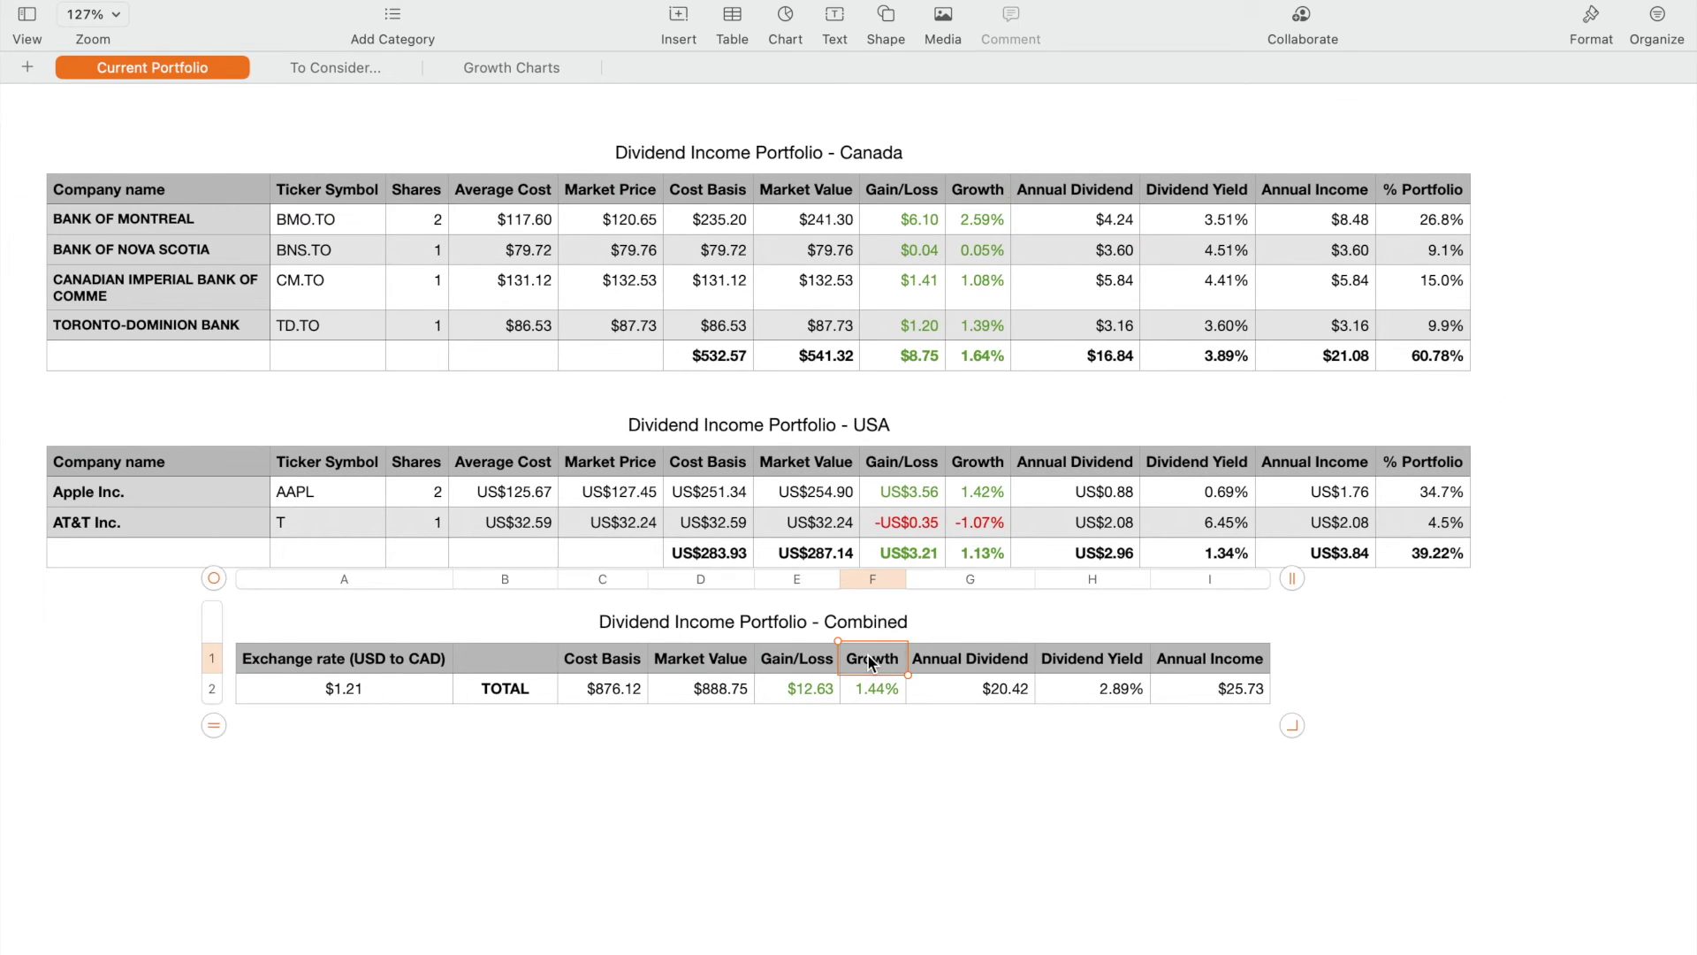
{"action": "left_click", "coordinate": [627, 610]}
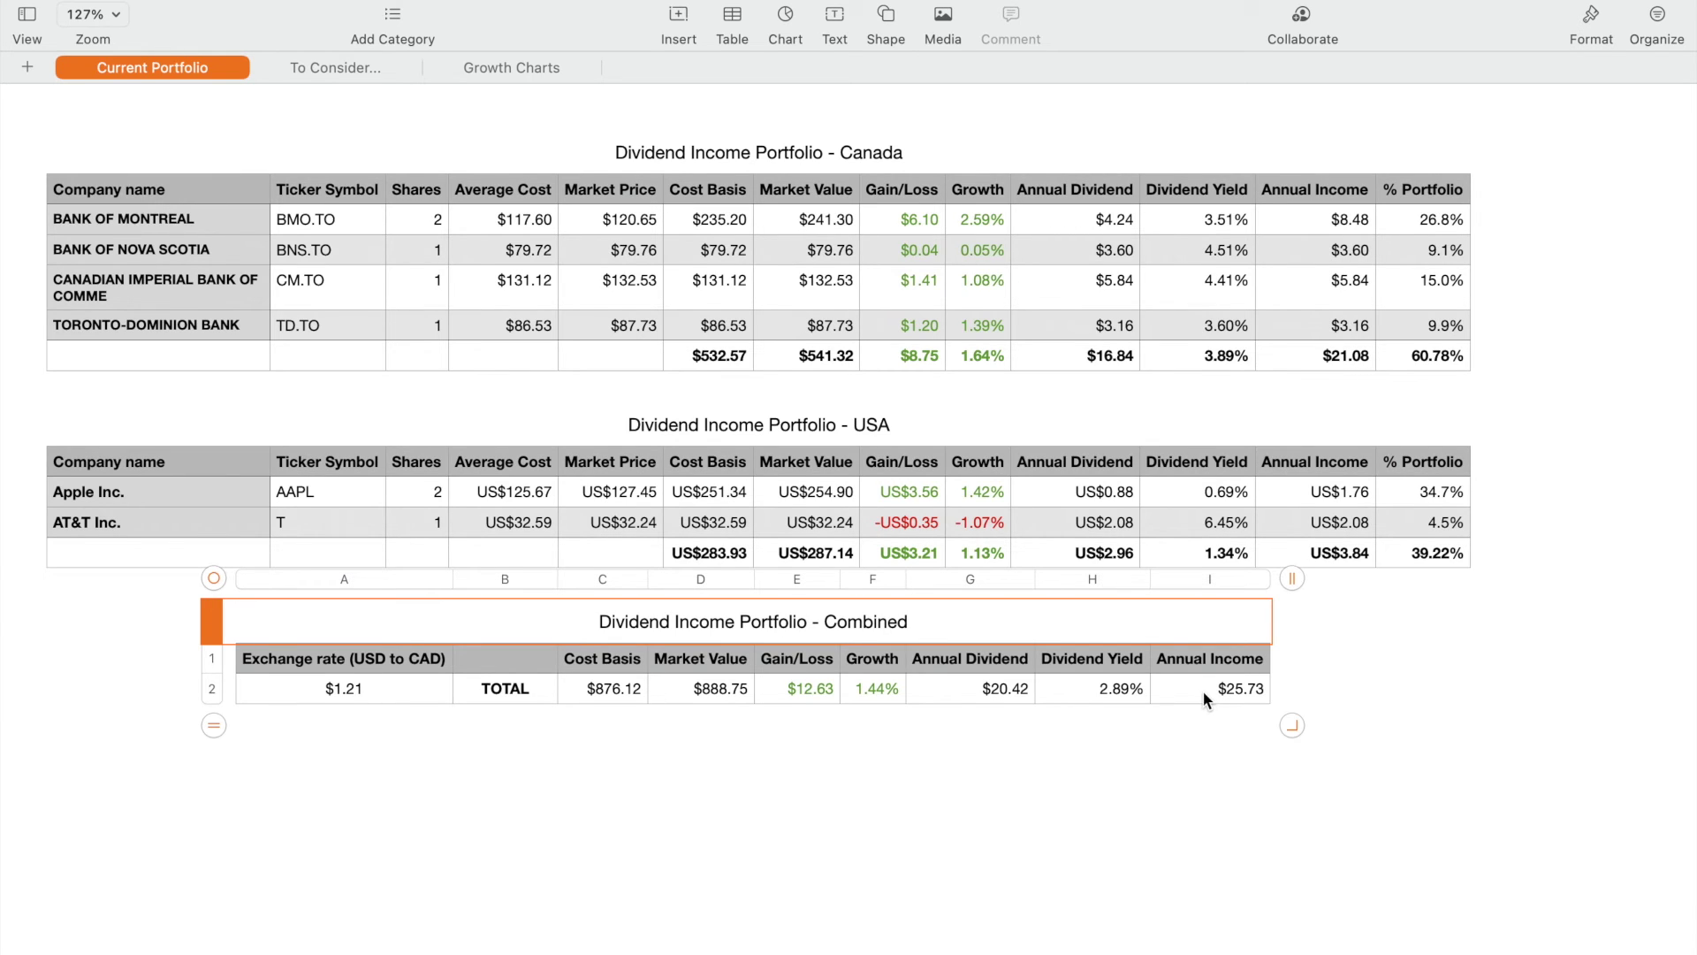
- Examine the monthly Dividend Income Growth and Overall Growth tables and compare the 2020 and 2021 bars in their charts
{"action": "left_click", "coordinate": [515, 71]}
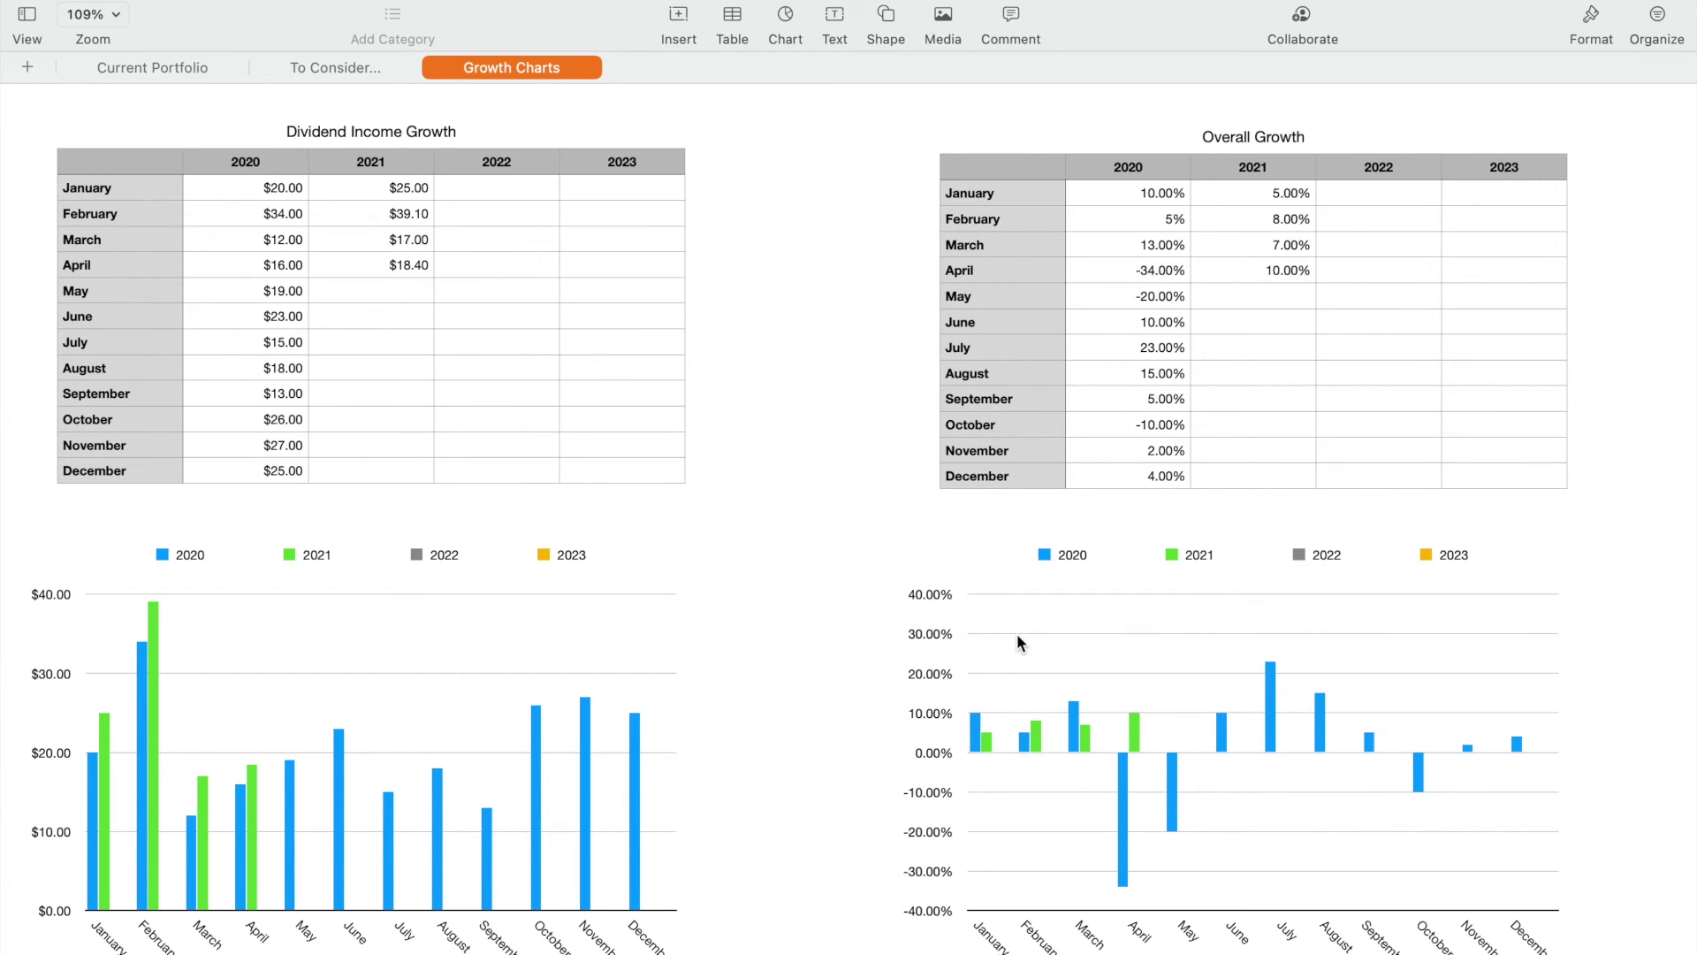
{"action": "left_click", "coordinate": [1164, 279]}
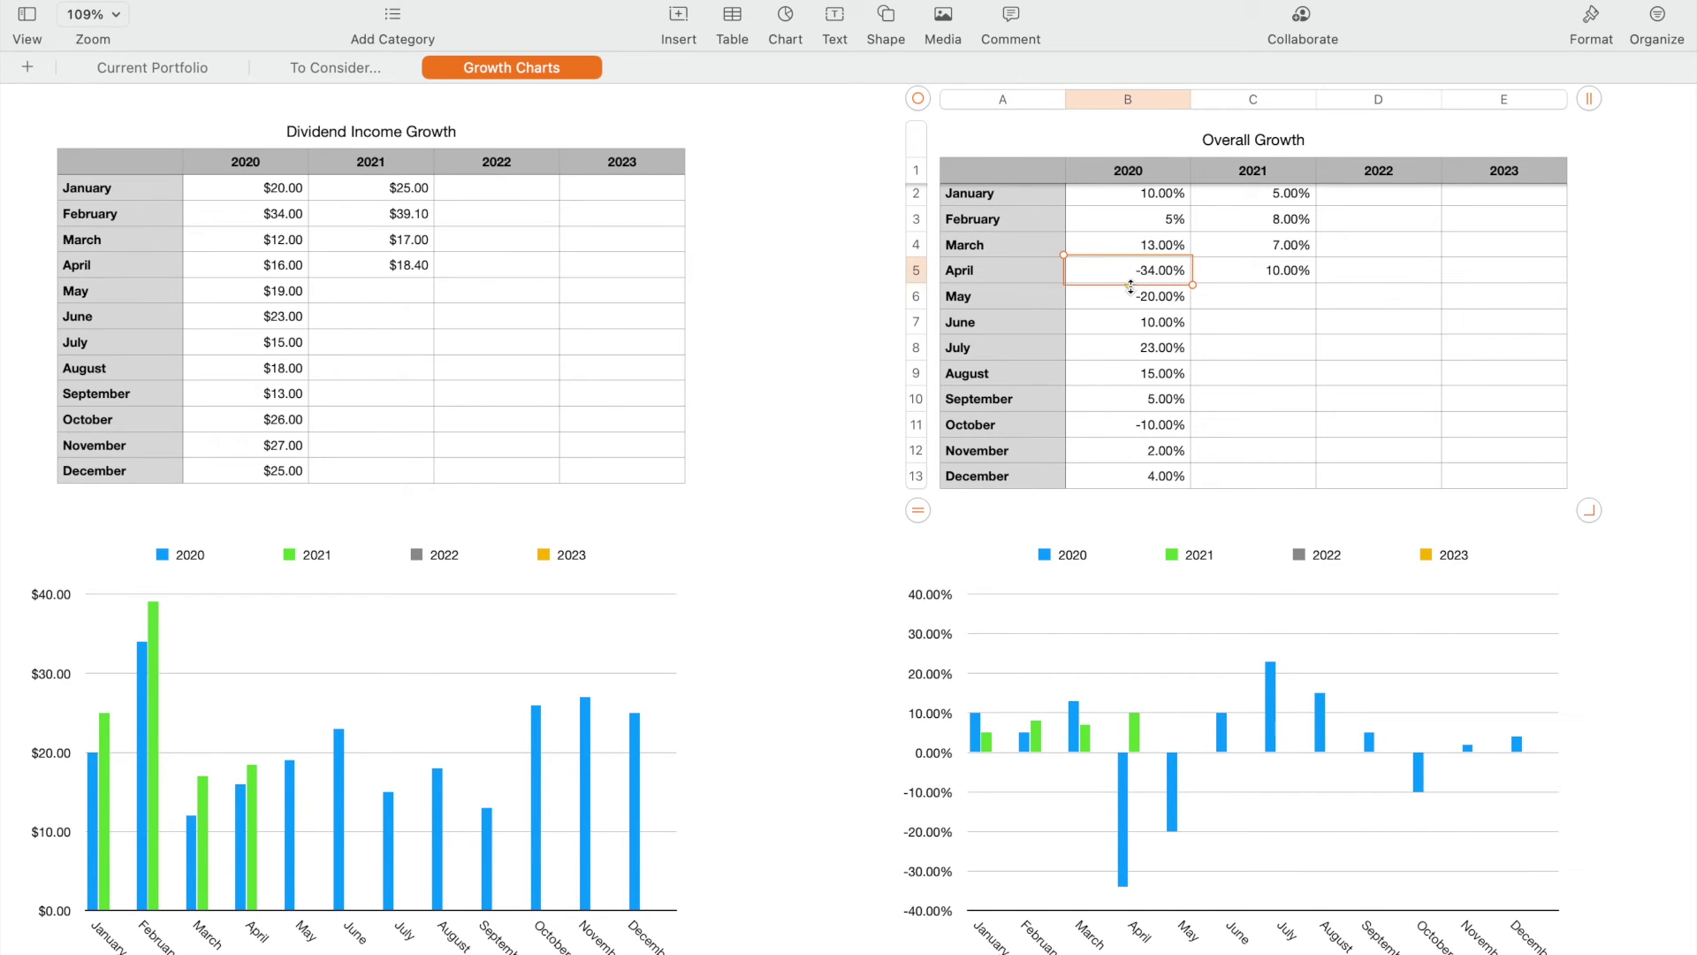
{"action": "scroll", "coordinate": [1130, 286], "scroll_direction": "up", "scroll_amount": 1}
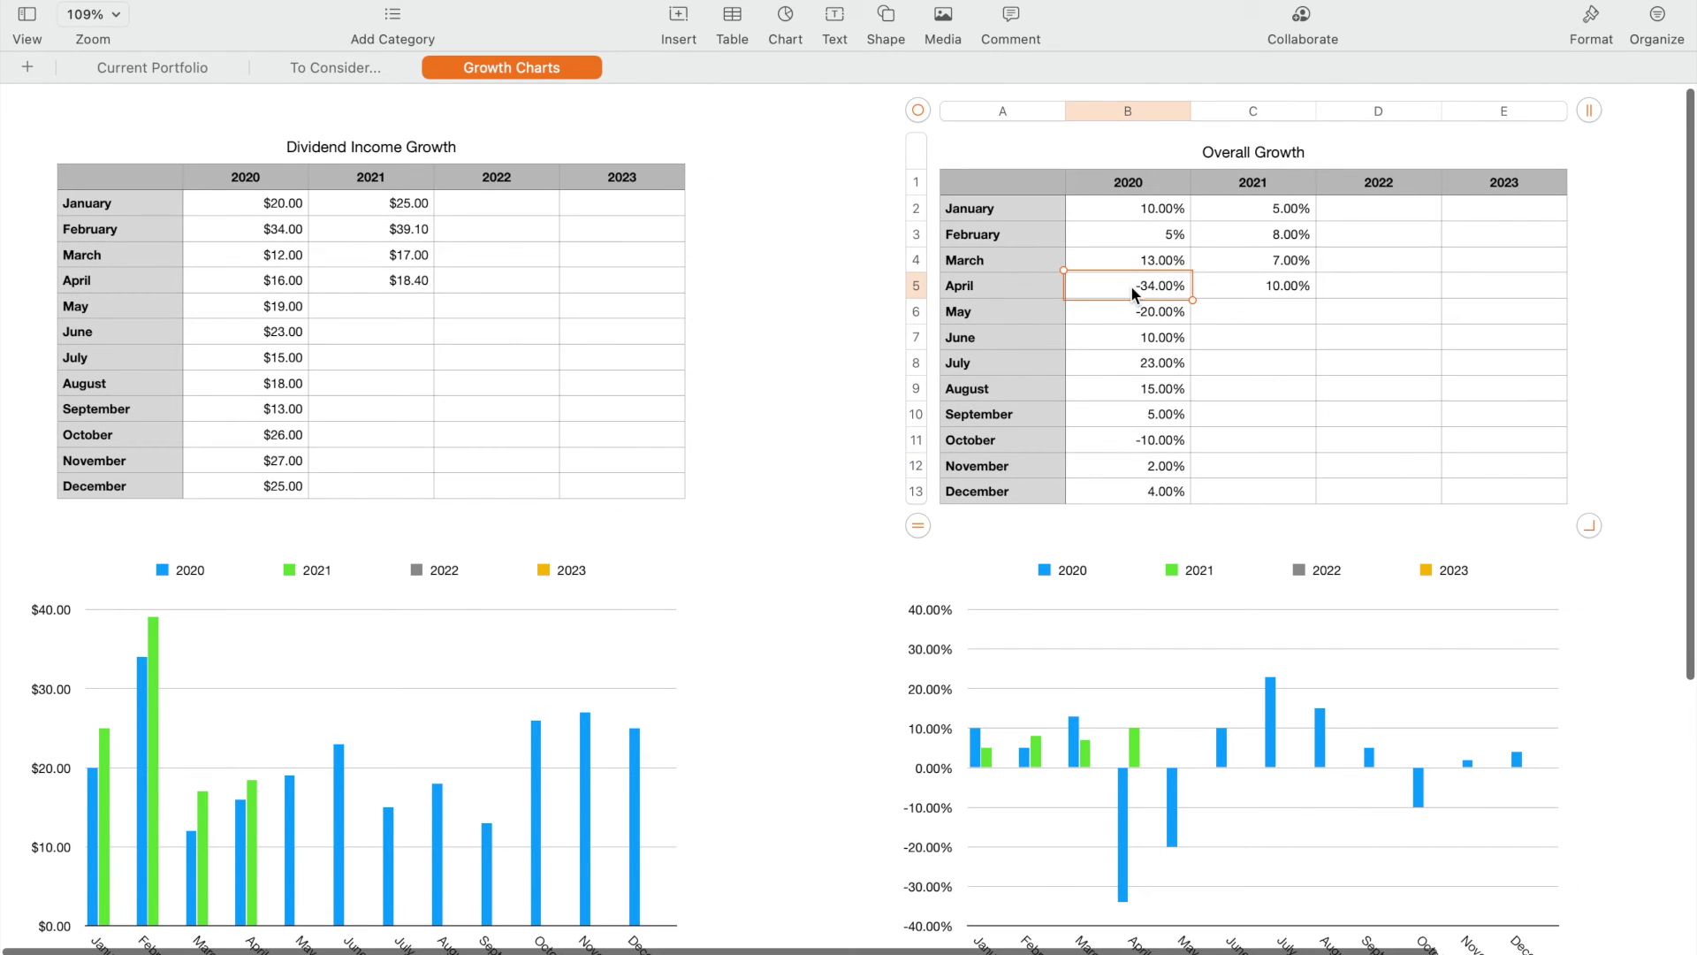
{"action": "scroll", "coordinate": [1131, 284], "scroll_direction": "down", "scroll_amount": 1}
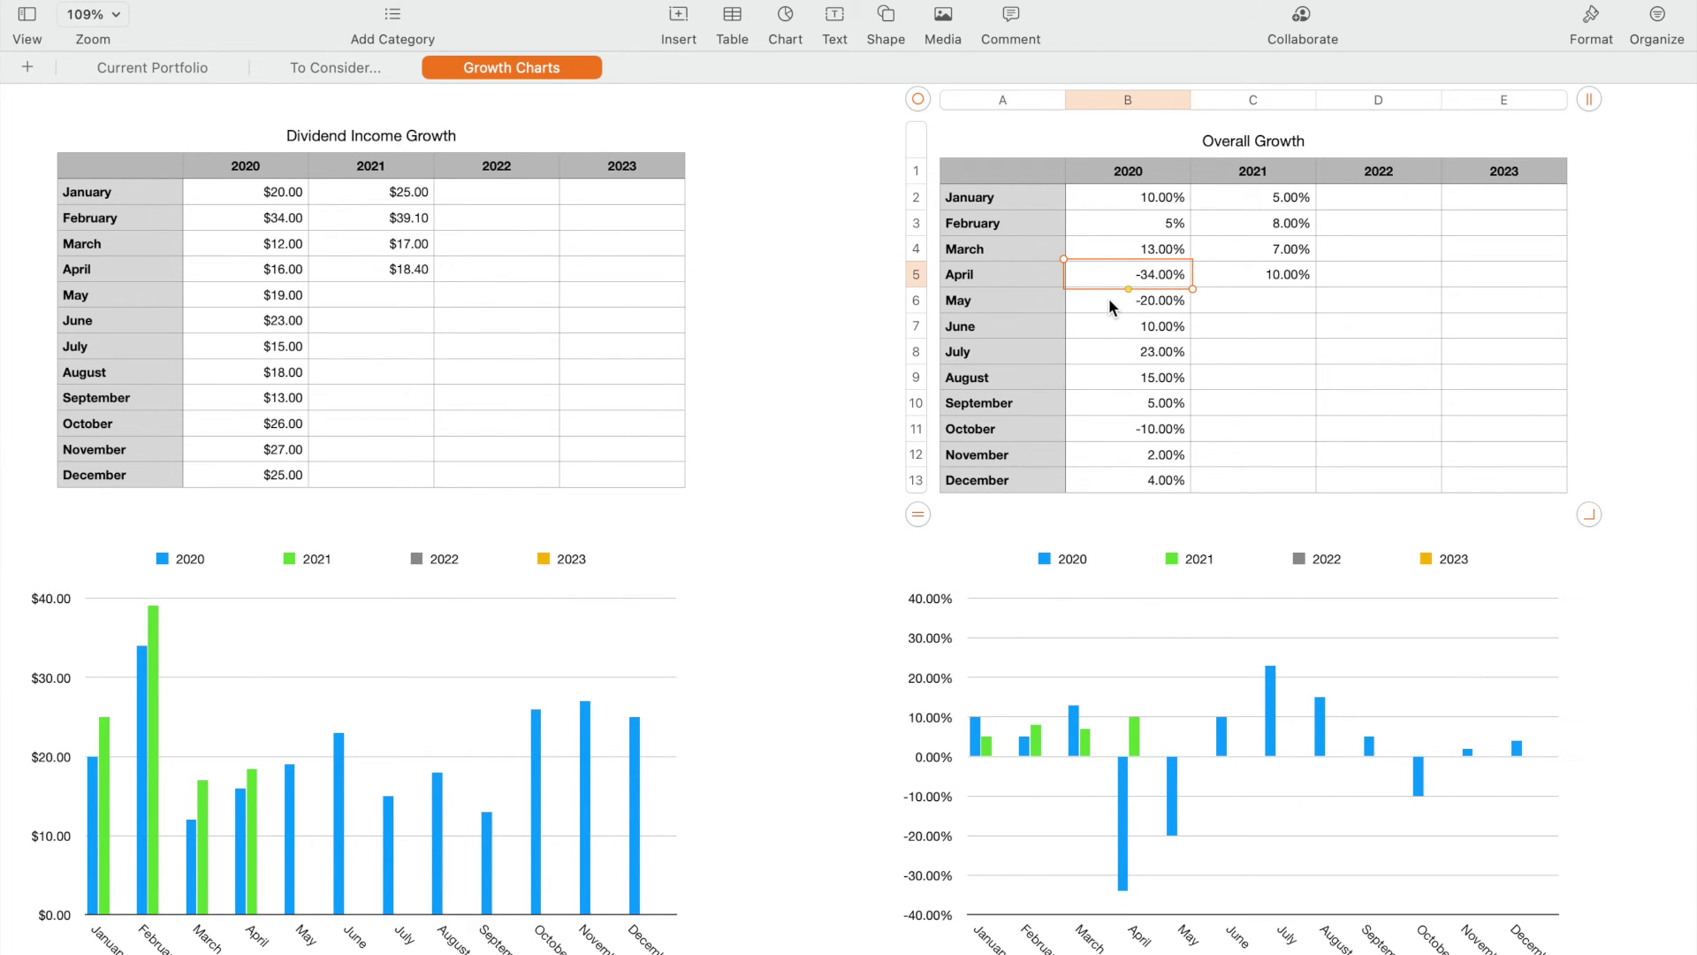
{"action": "left_click", "coordinate": [1110, 300]}
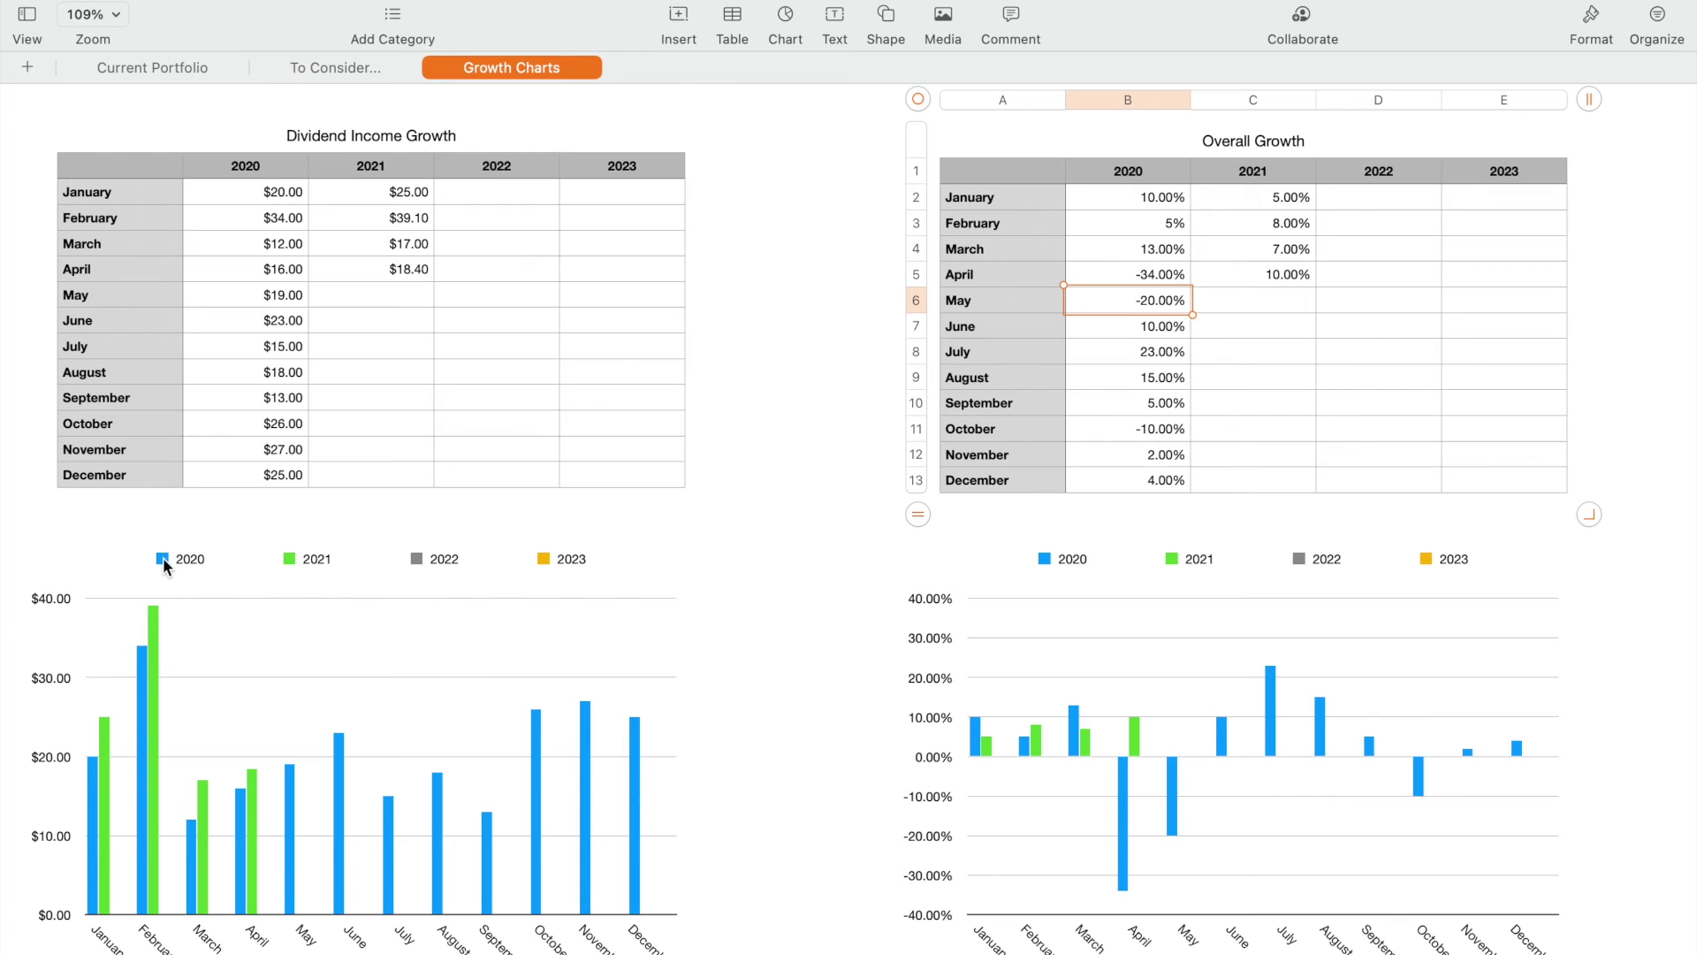
{"action": "scroll", "coordinate": [262, 864], "scroll_direction": "down", "scroll_amount": 3}
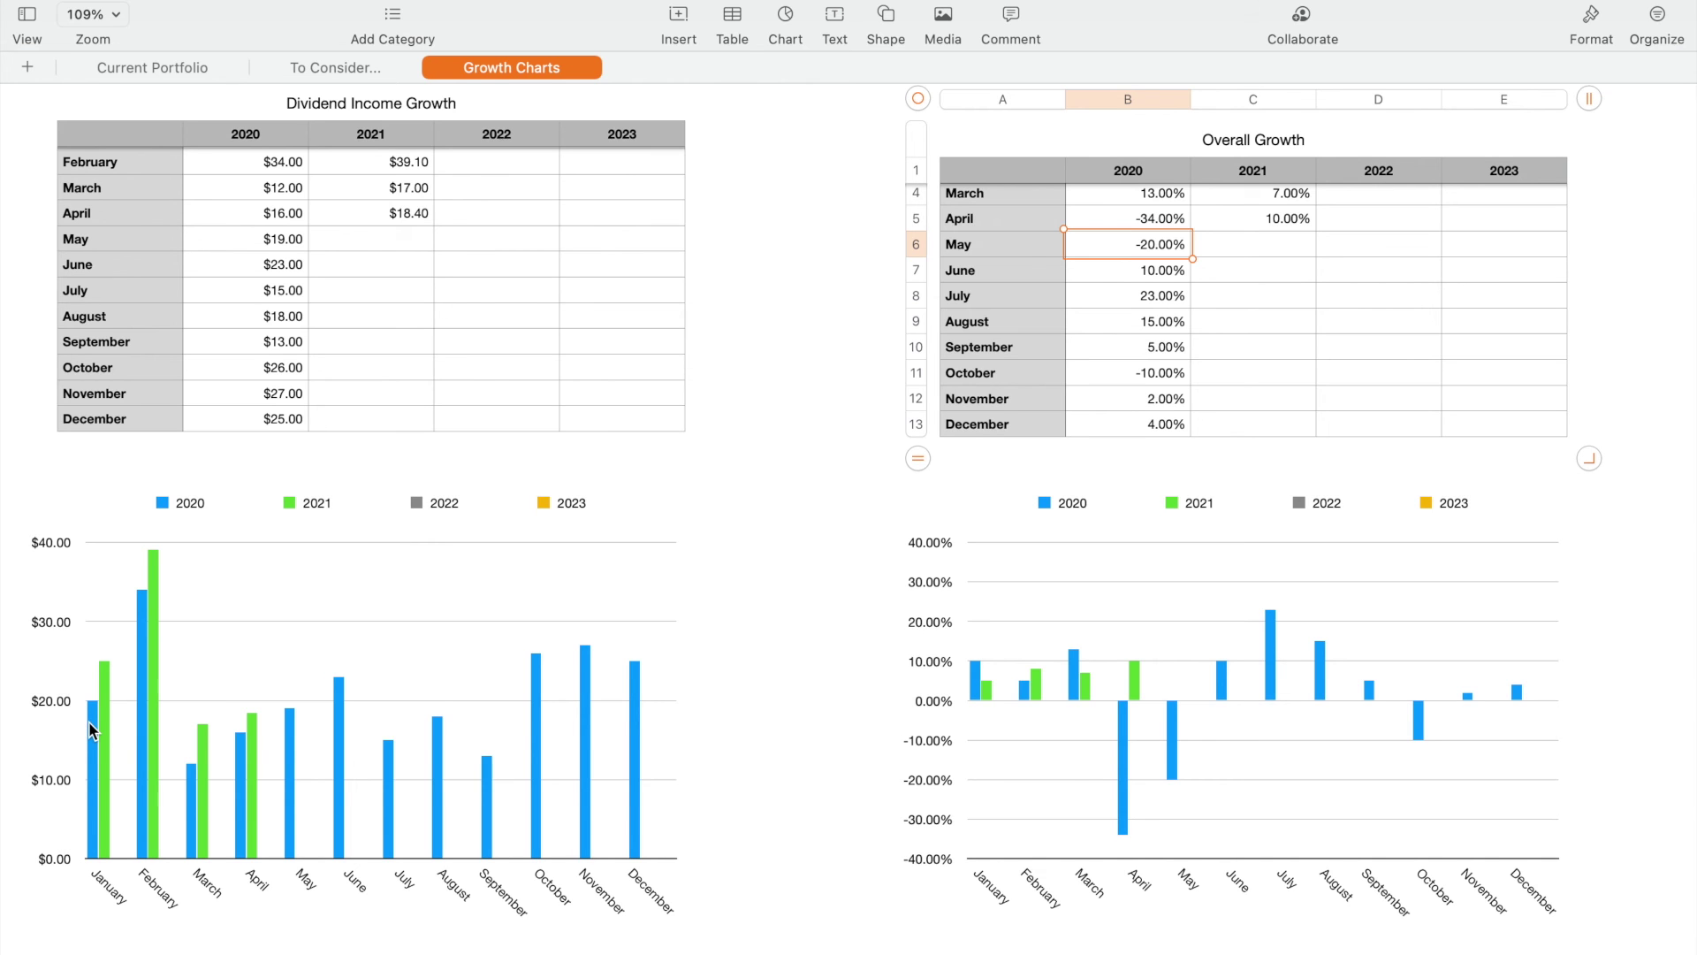
{"action": "scroll", "coordinate": [95, 707], "scroll_direction": "up", "scroll_amount": 3}
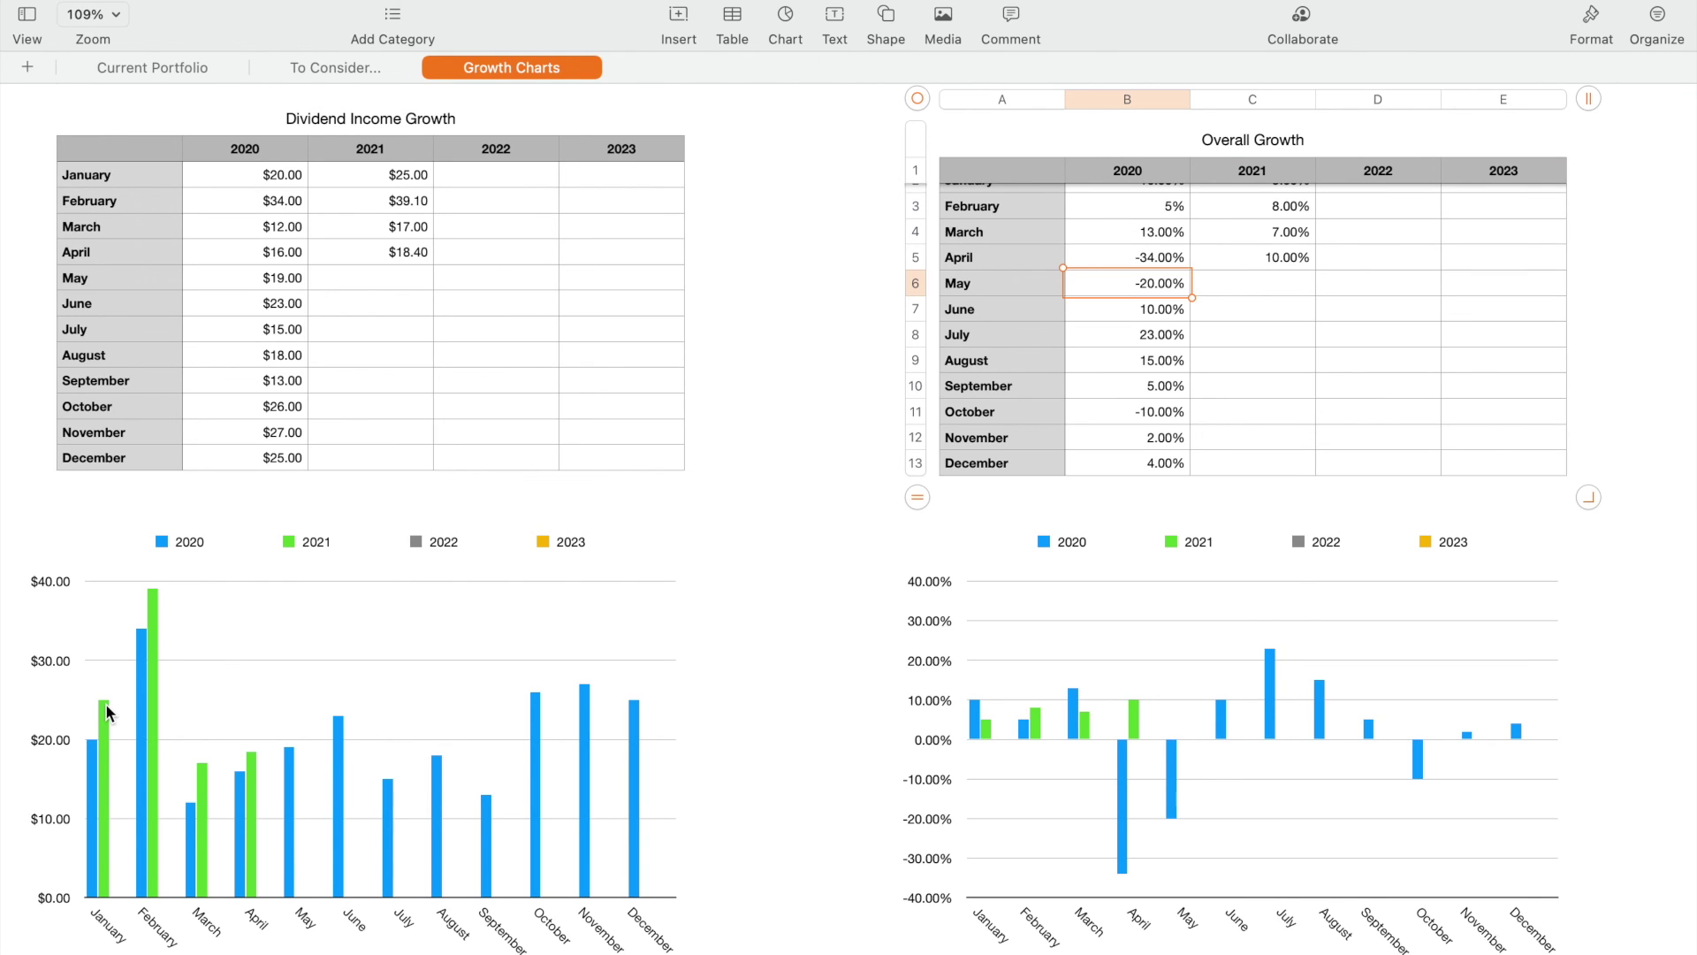
{"action": "scroll", "coordinate": [548, 555], "scroll_direction": "up", "scroll_amount": 2}
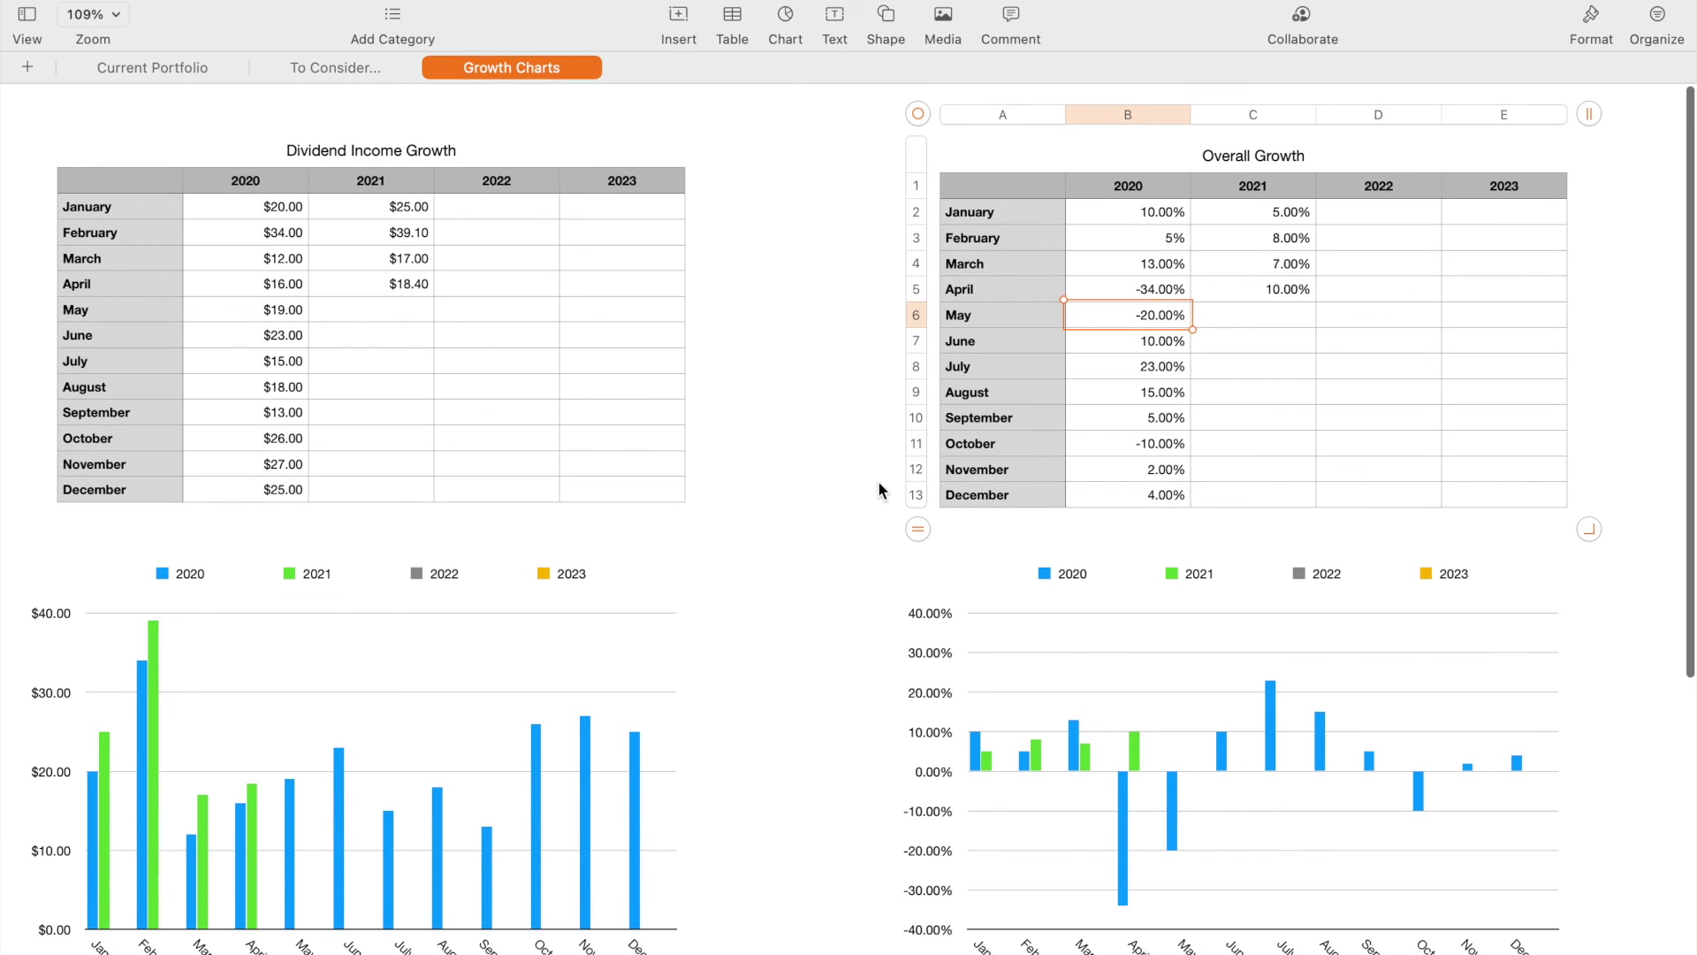
{"action": "left_click", "coordinate": [836, 489]}
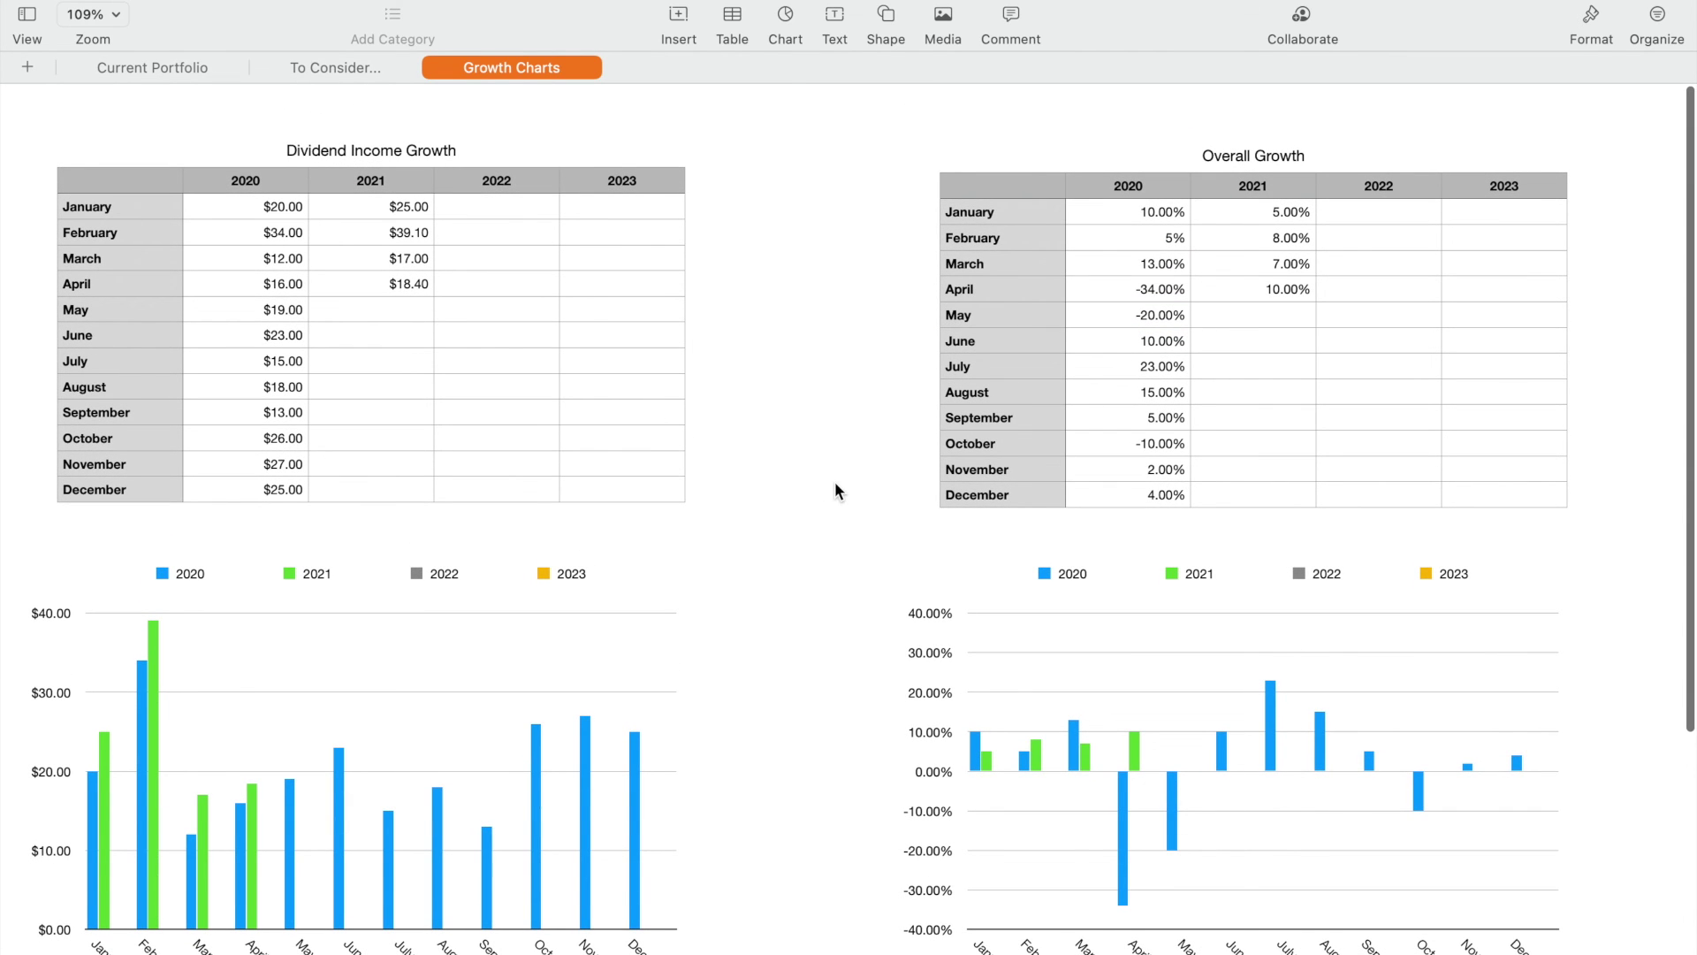